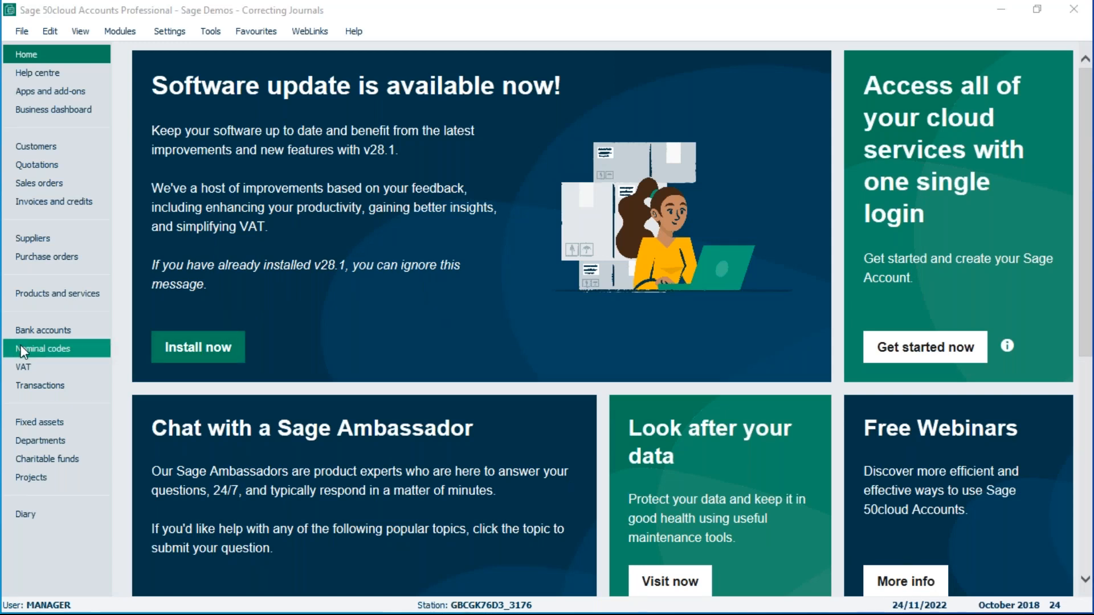
- Open a new journal entry from the nominal codes, maximise it and set the reference to Depr, keeping the default posting date
left_click(47, 348)
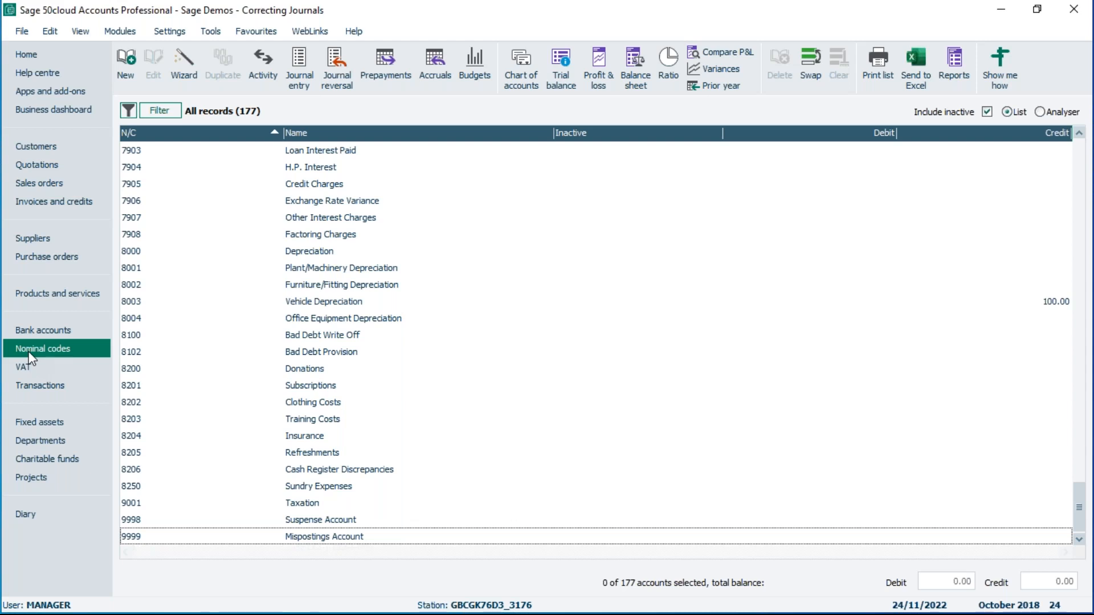
left_click(303, 58)
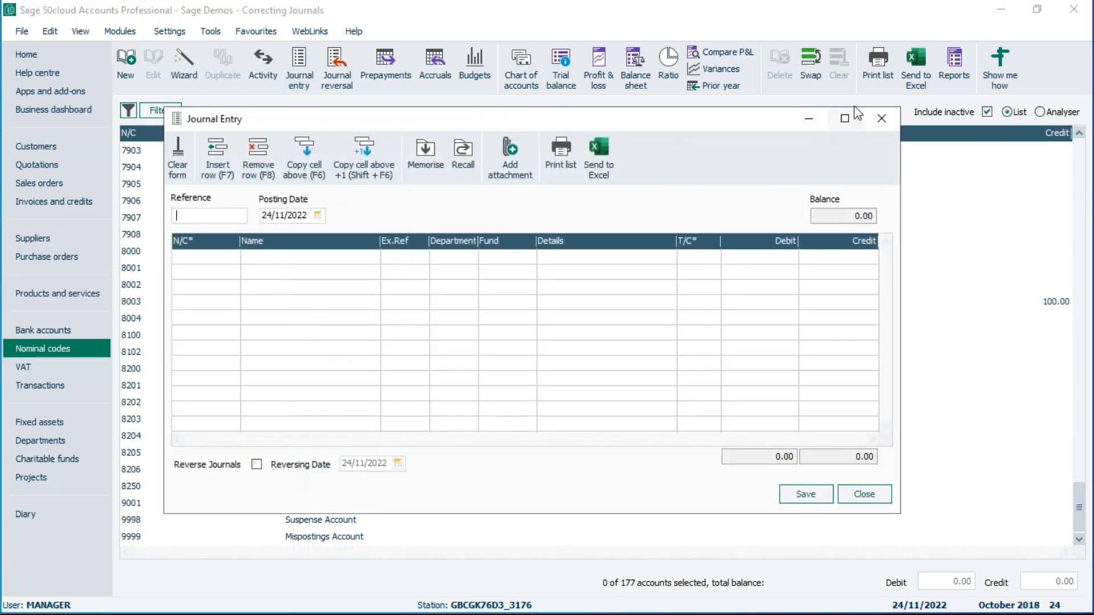
left_click(847, 121)
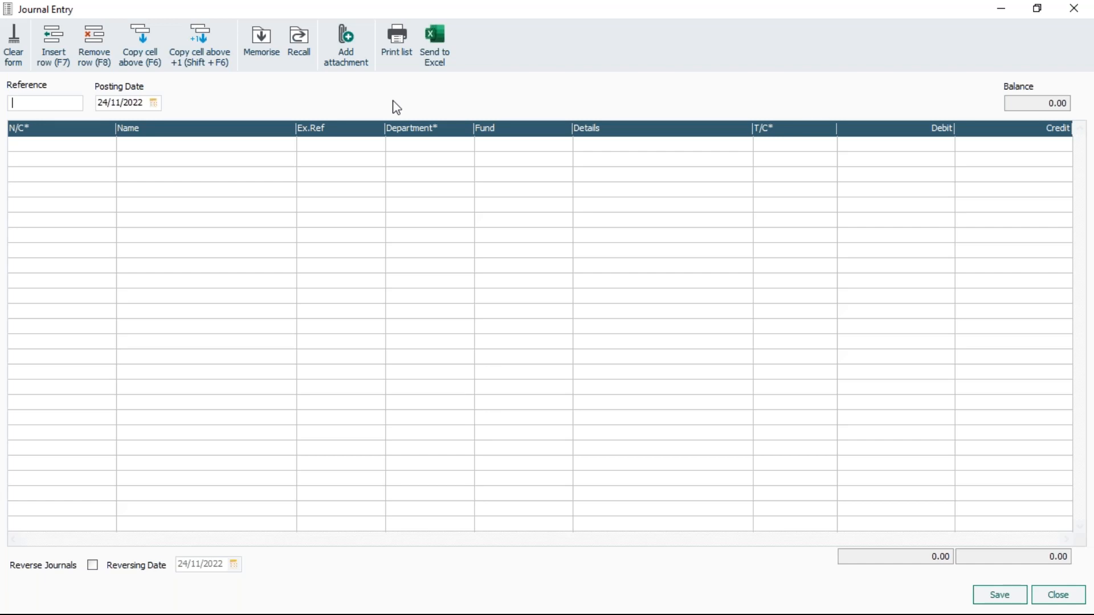
type("Depr")
key("Tab")
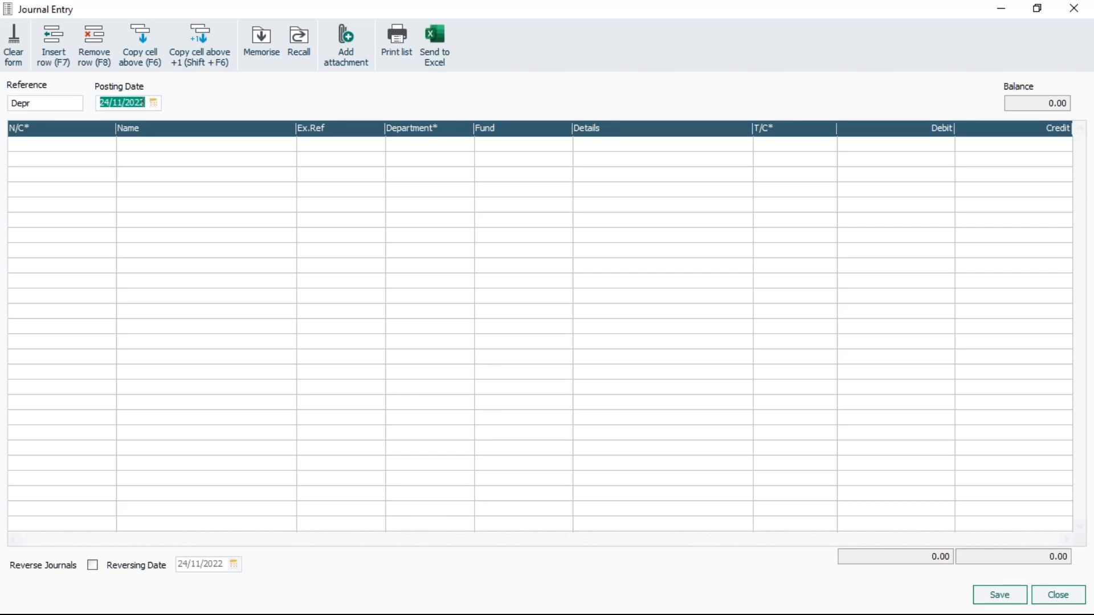
key("Tab")
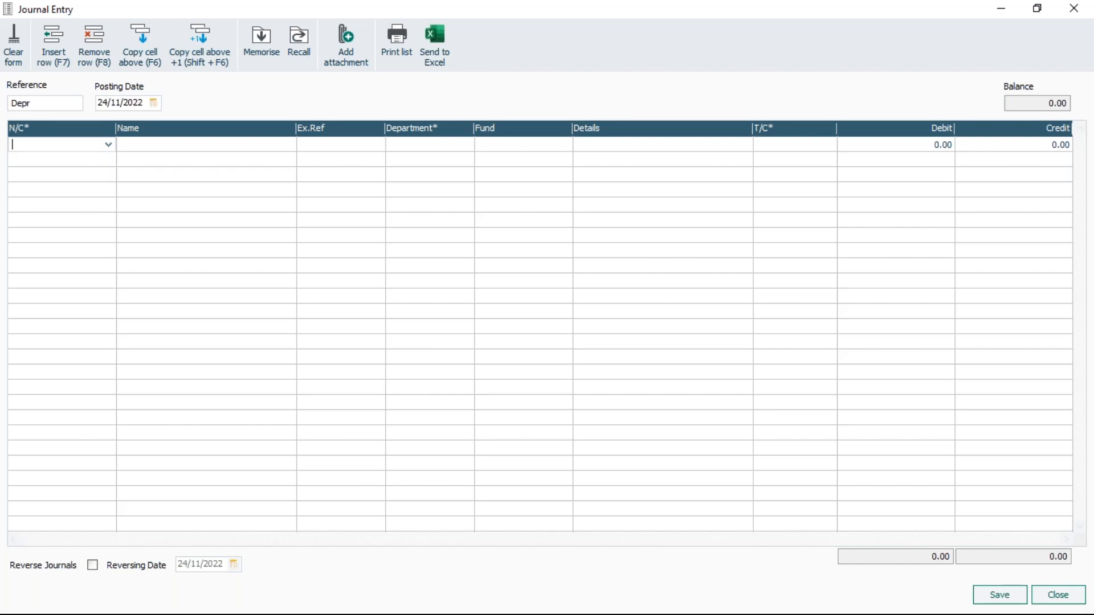
- Start the first journal line with nominal code 0050 Motor Vehicles, leaving the extra reference, department and fund at their defaults
type("0050")
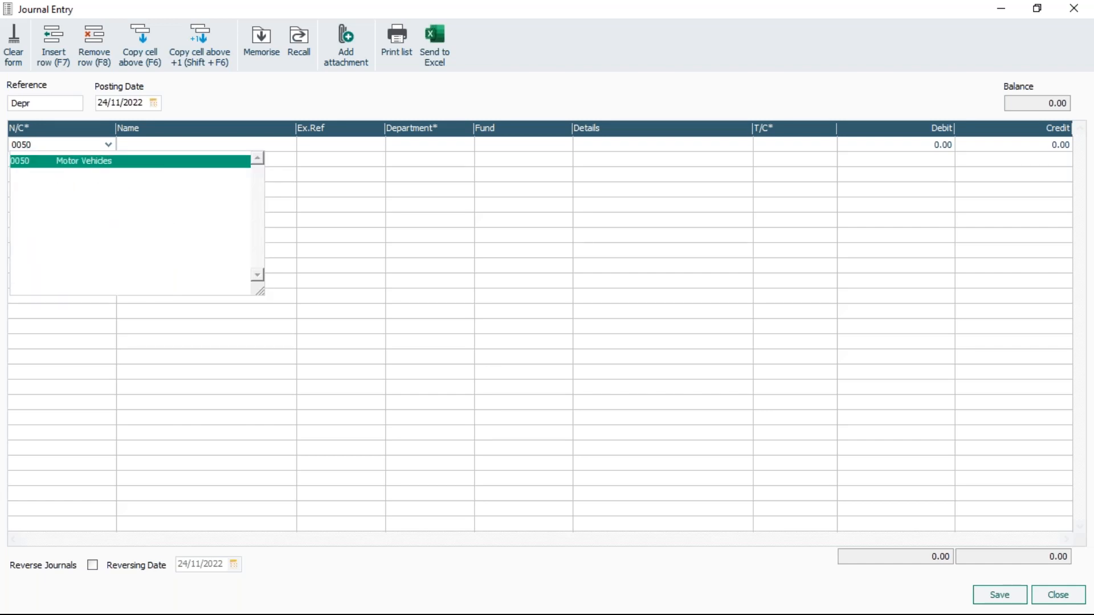
key("Tab")
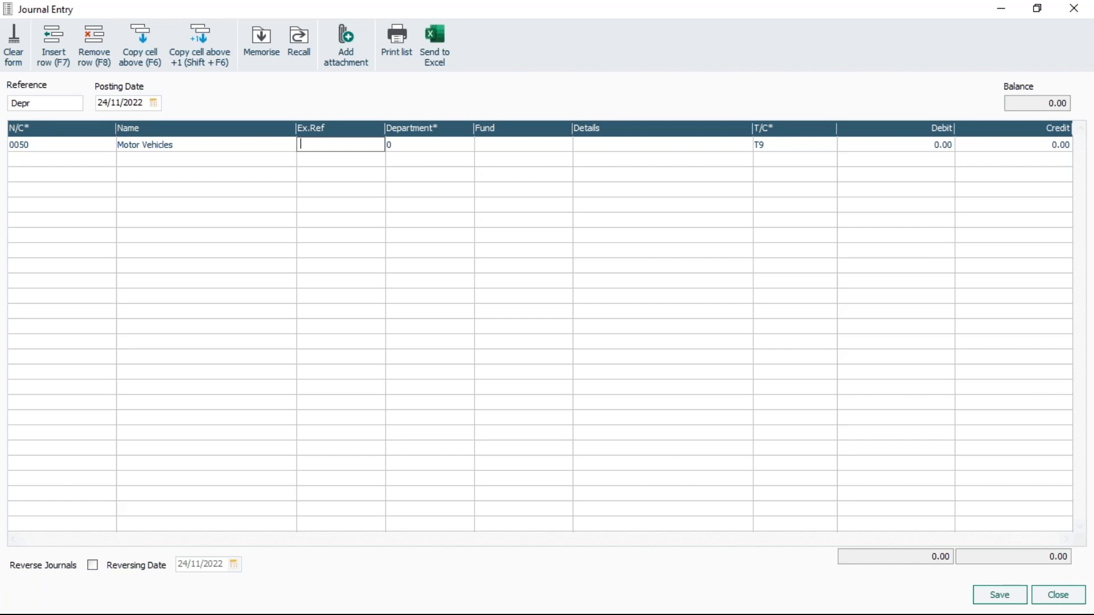
key("Tab")
key("Tab")
key("Tab")
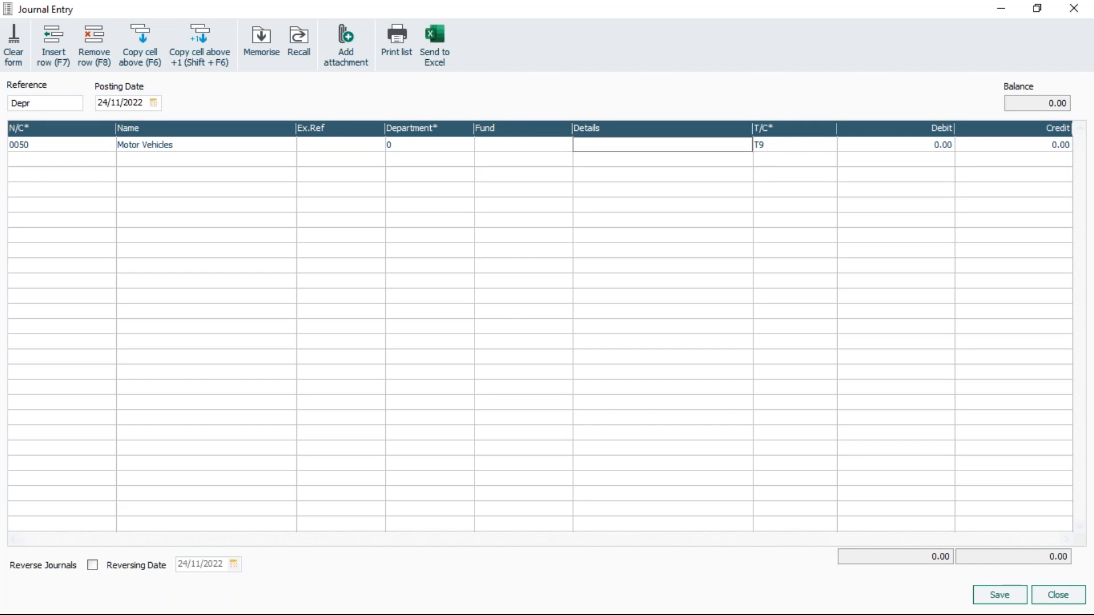
- View the charitable funds available for the Motor Vehicles line without choosing one
left_click(495, 145)
left_click(565, 146)
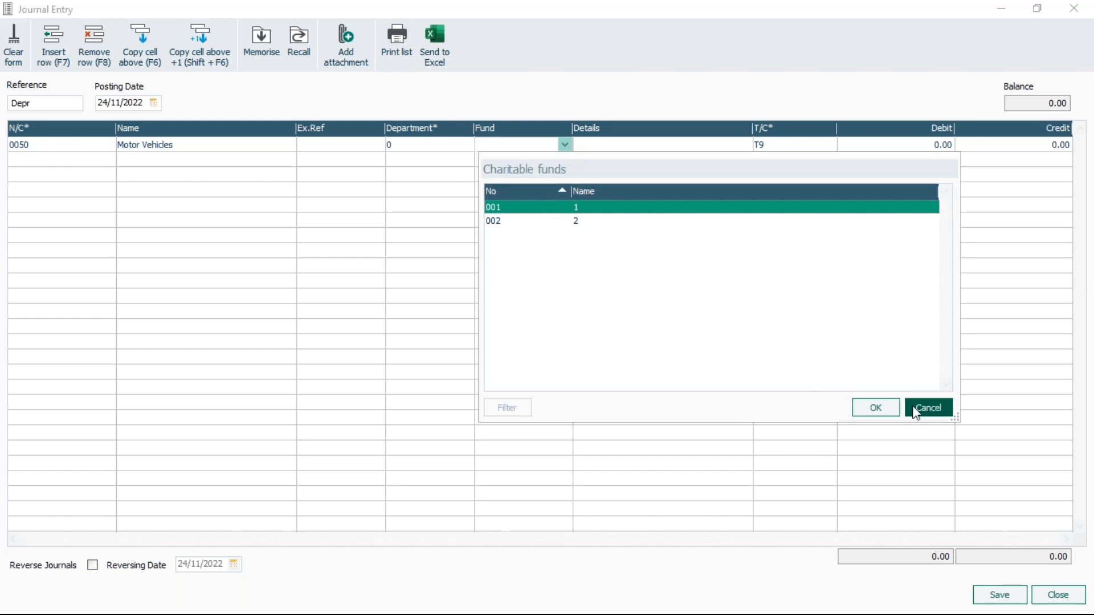
left_click(915, 410)
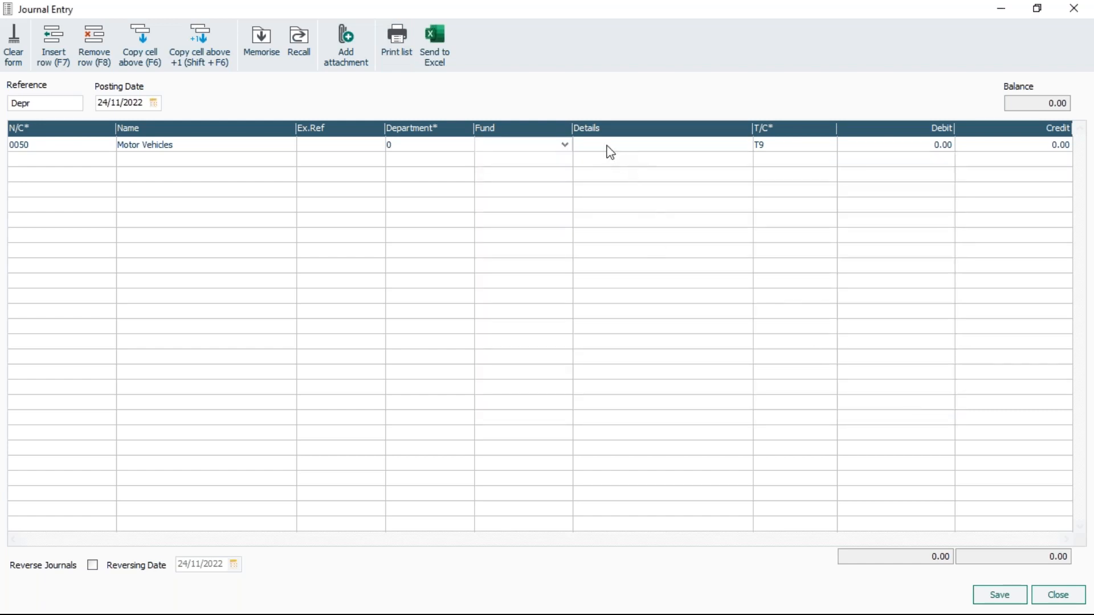
- Enter Depreciation as the Motor Vehicles line's details, keep tax code T9 and set its credit to 100
left_click(657, 150)
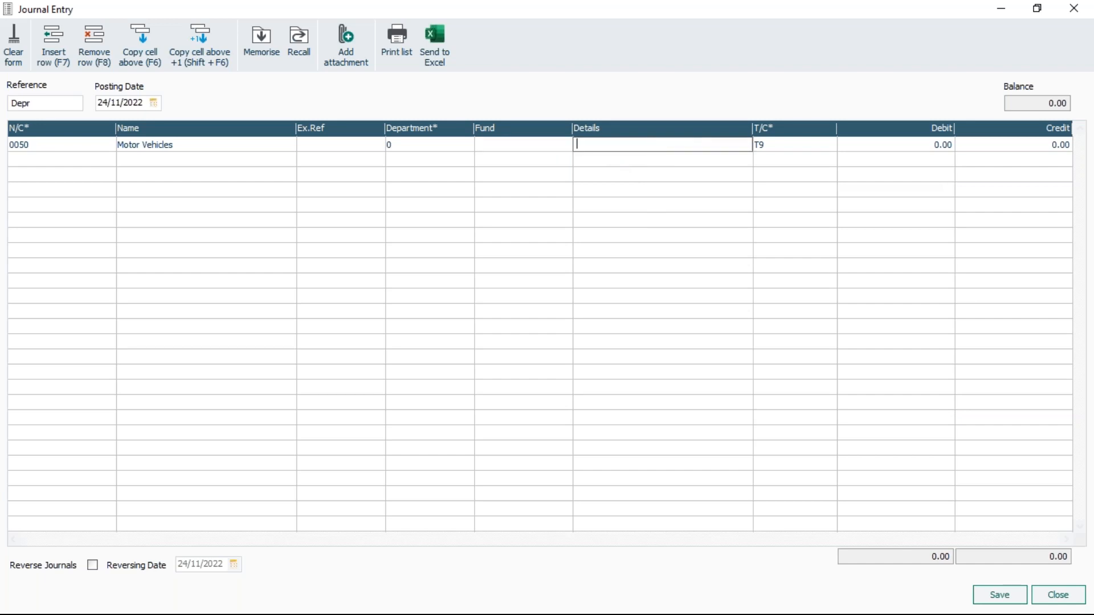
type("Depre")
type("ciation")
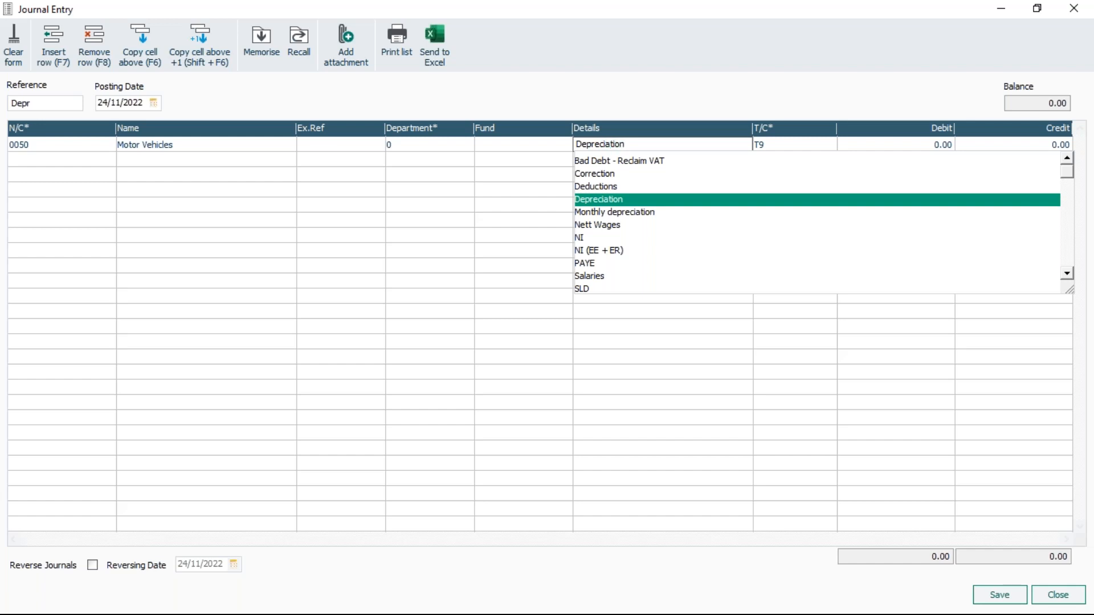
key("Tab")
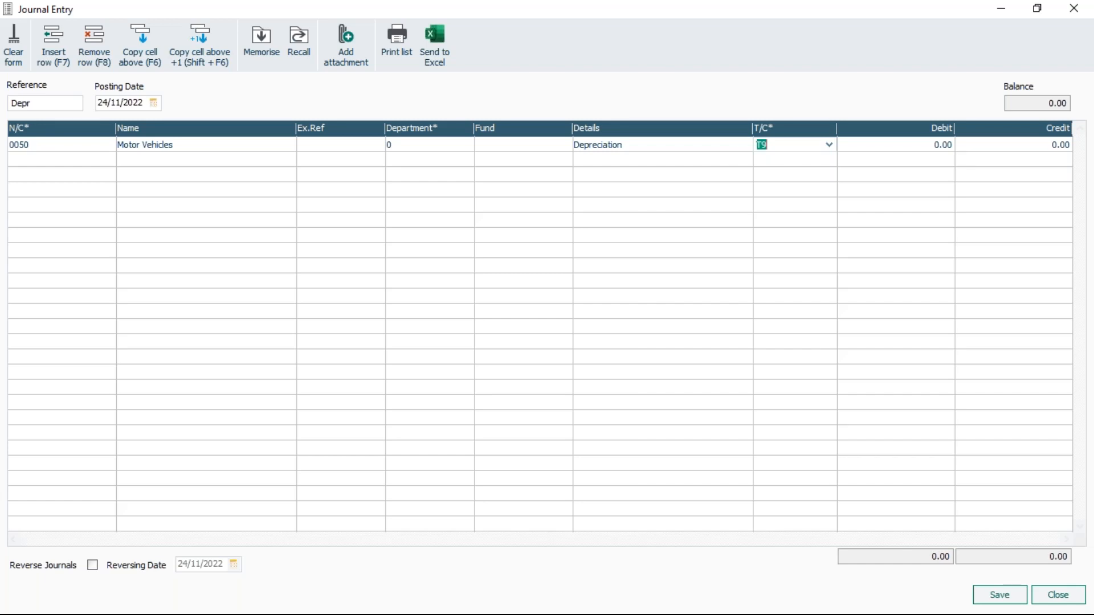
key("Tab")
key("Tab")
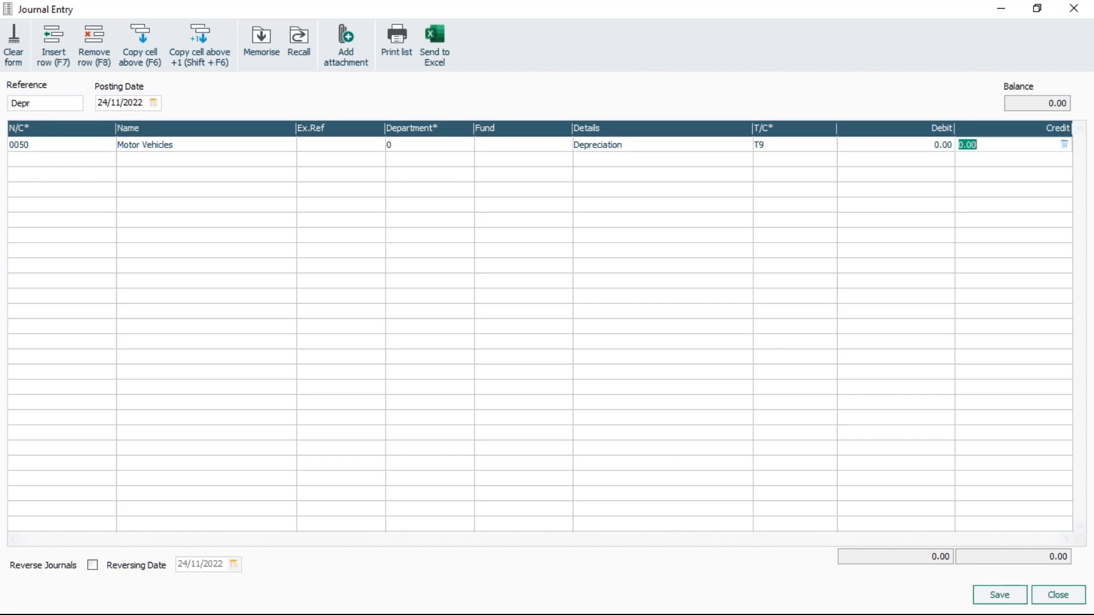
type("100")
key("Tab")
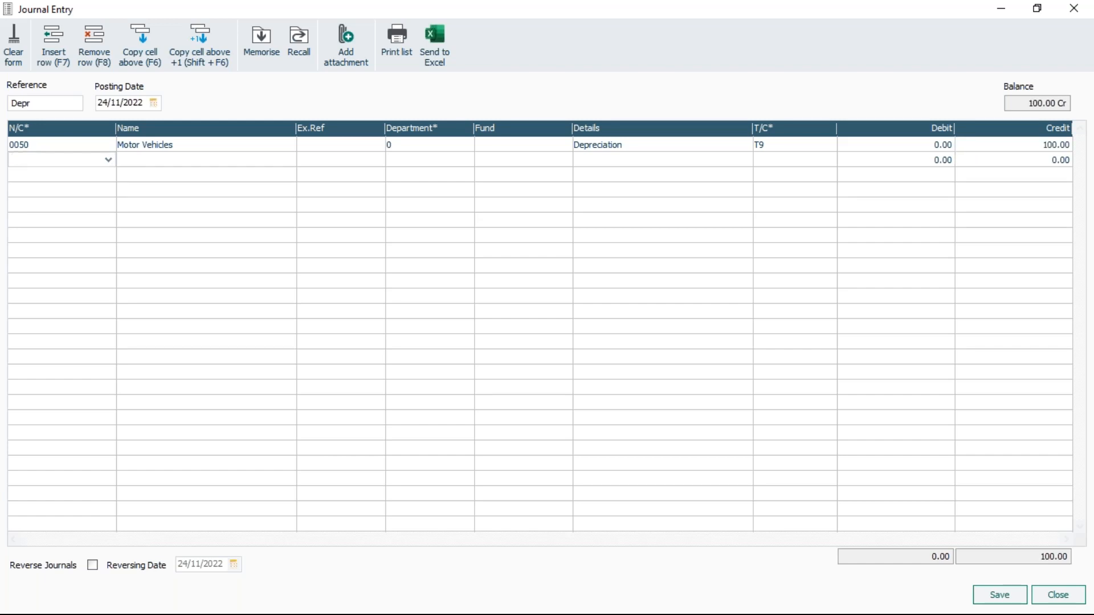
- Add a second journal line for nominal code 8003 Vehicle Depreciation, copying the details from the line above, with a debit of 100
type("8003")
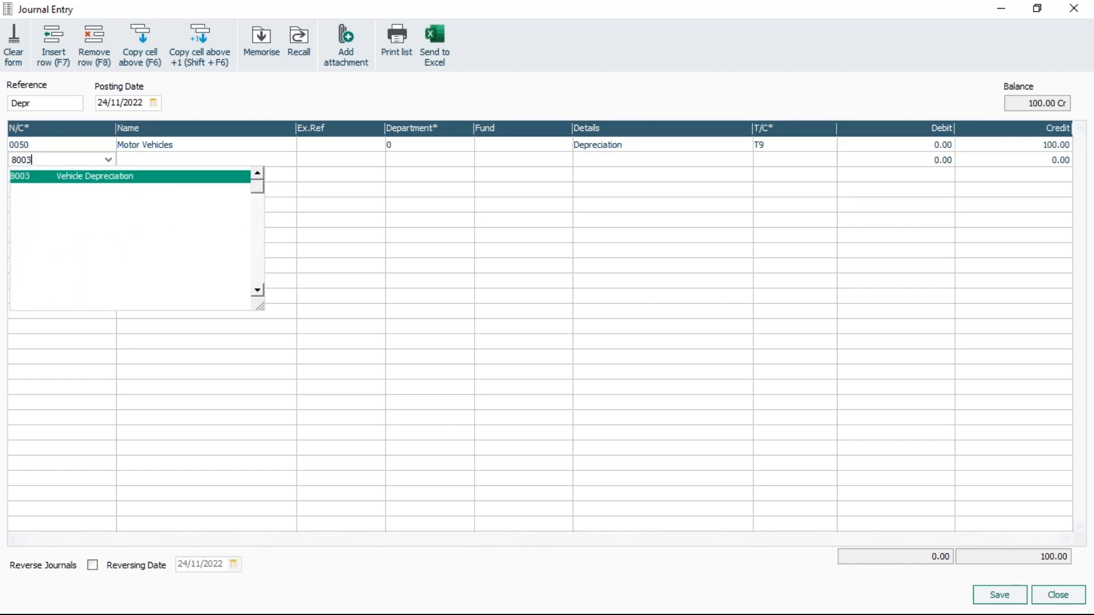
key("Tab")
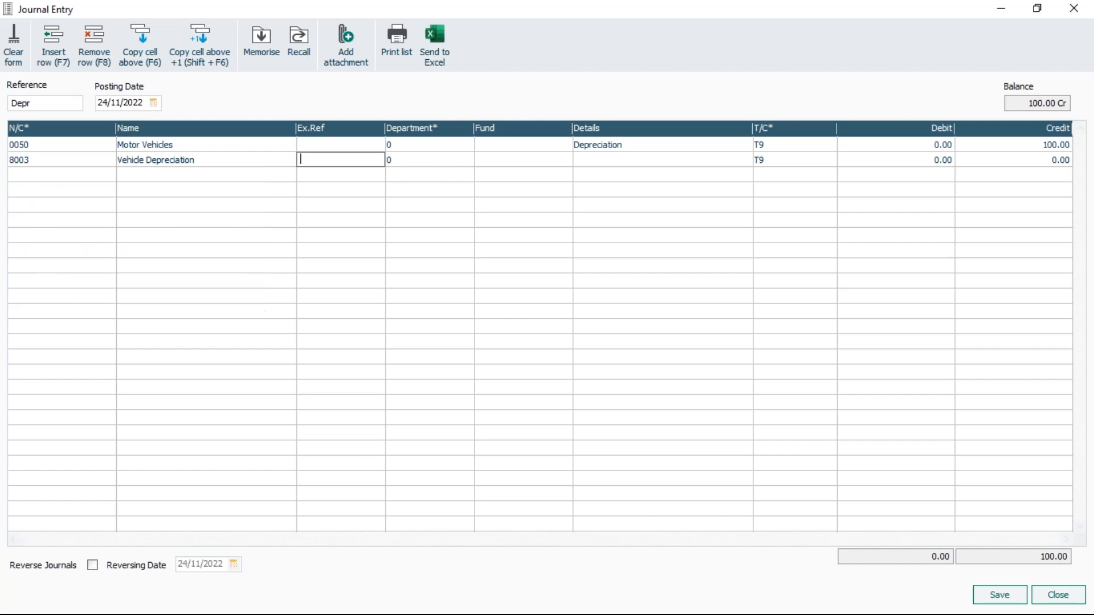
key("Tab")
key("Tab")
key("Tab")
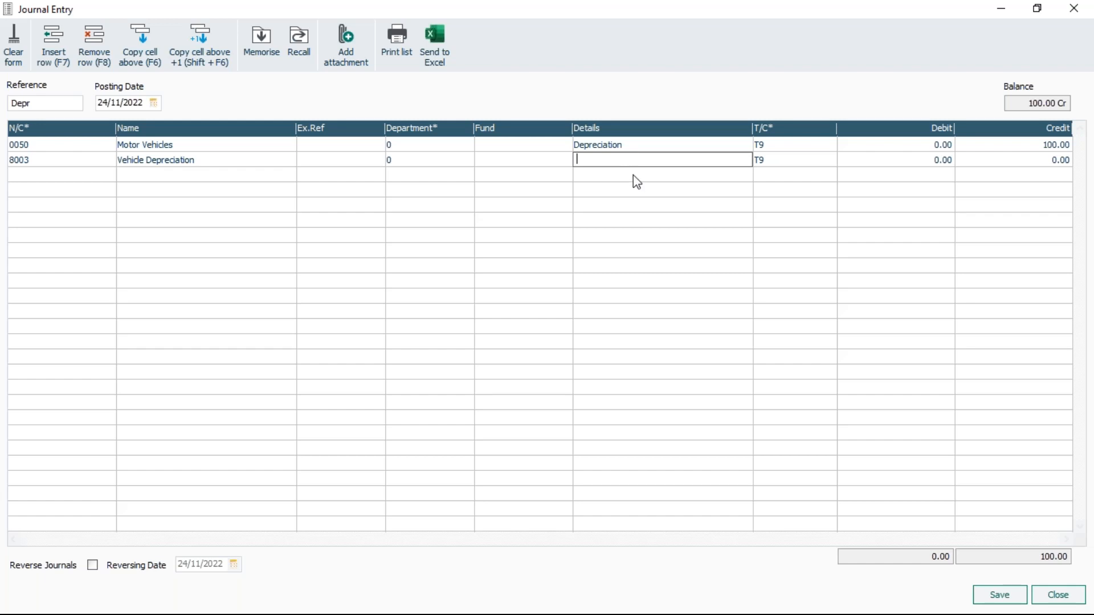
key("F6")
key("Tab")
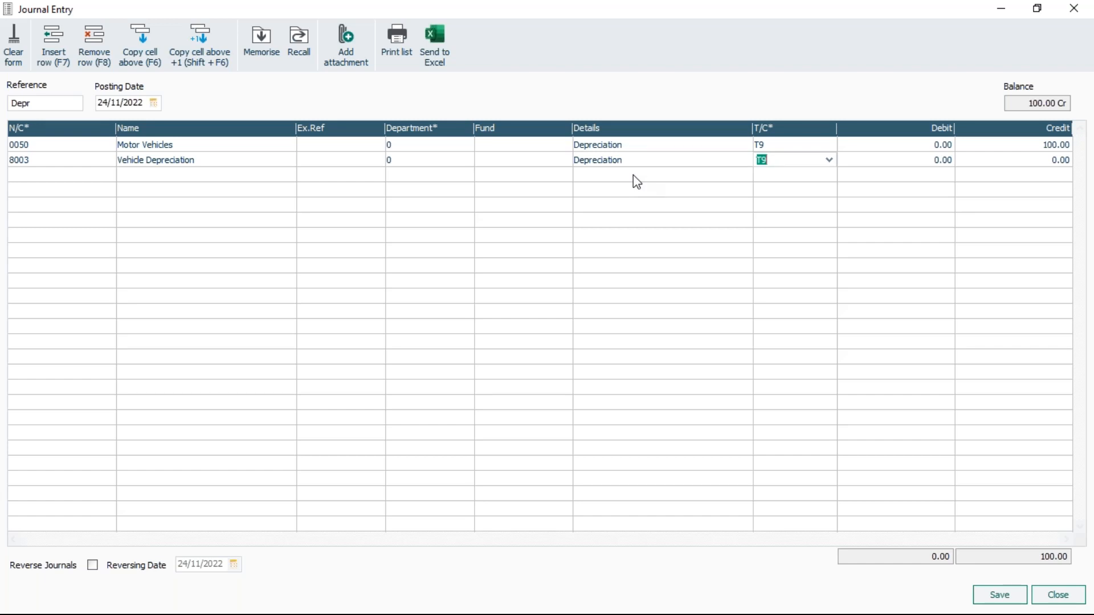
key("Tab")
type("100")
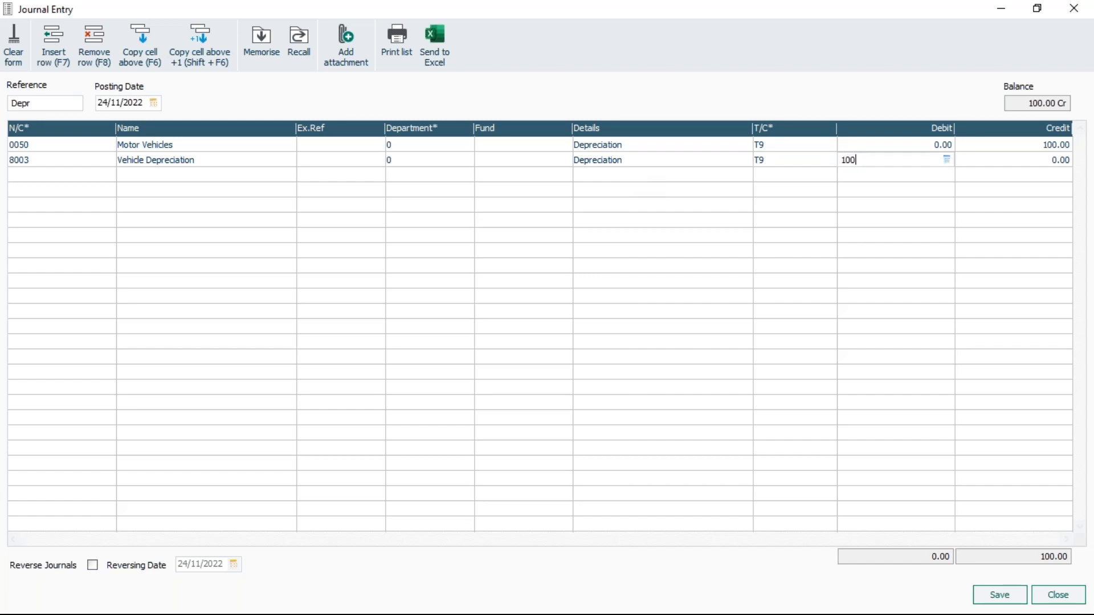
key("Tab")
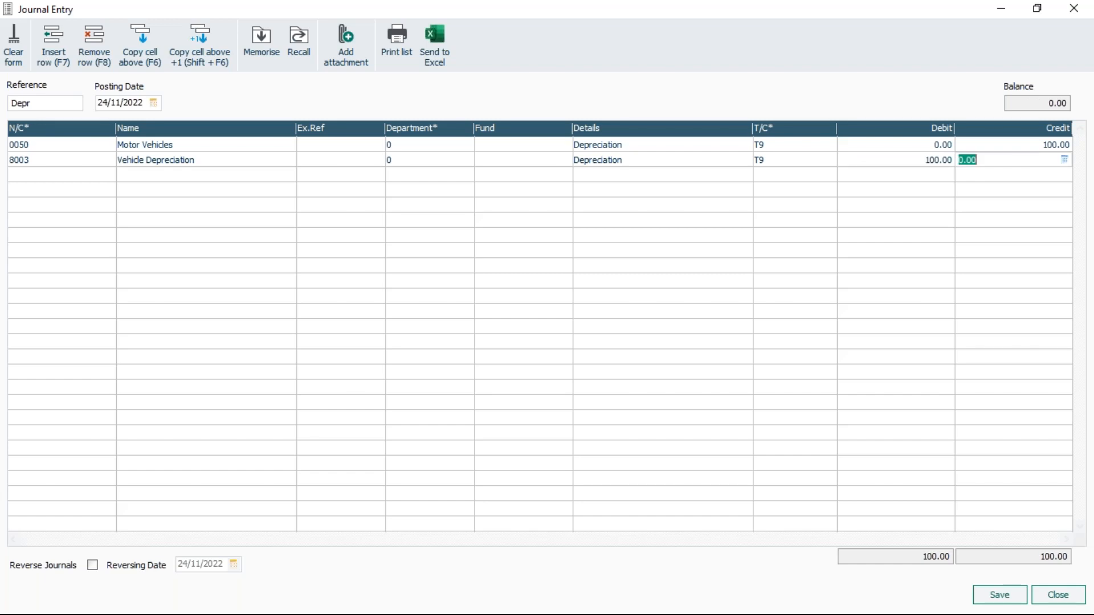
- Set the Vehicle Depreciation debit to 90 and try to save the journal, accepting the date outside the financial year
left_click(898, 160)
type("90")
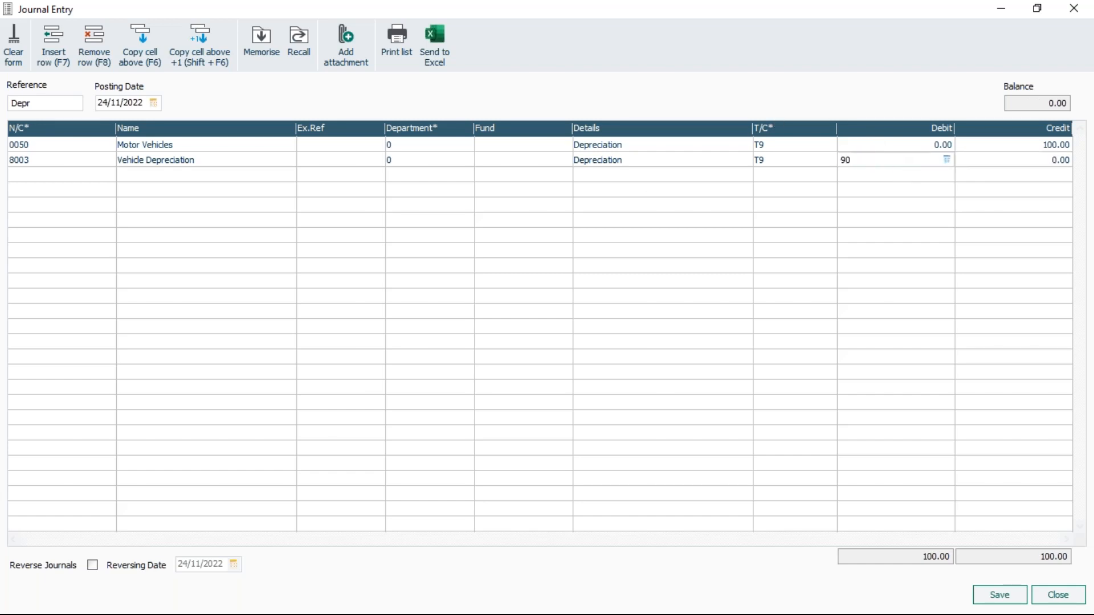
key("Tab")
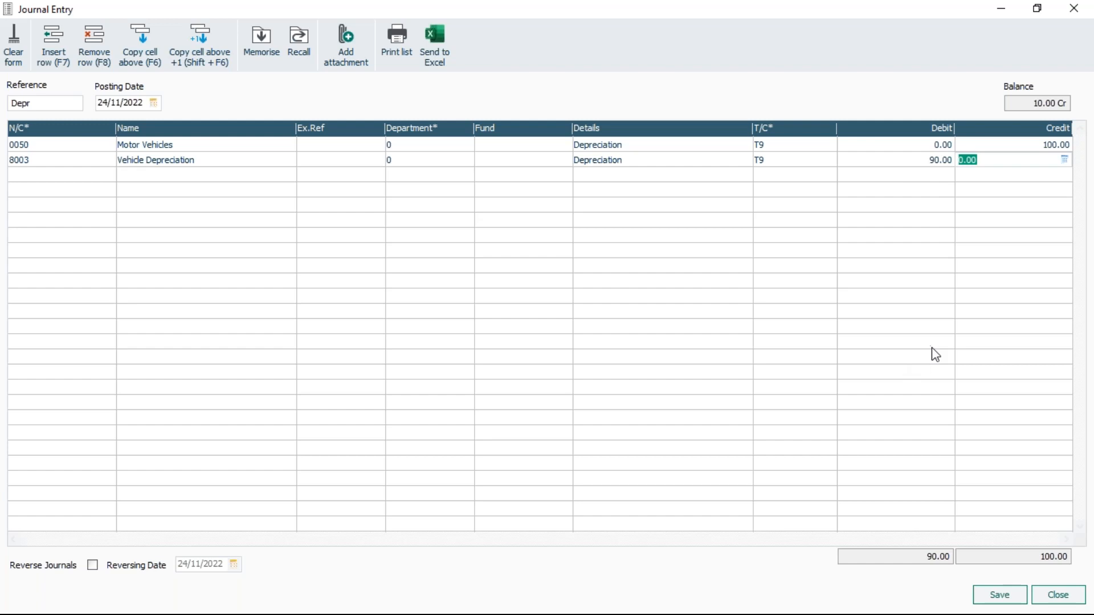
left_click(997, 598)
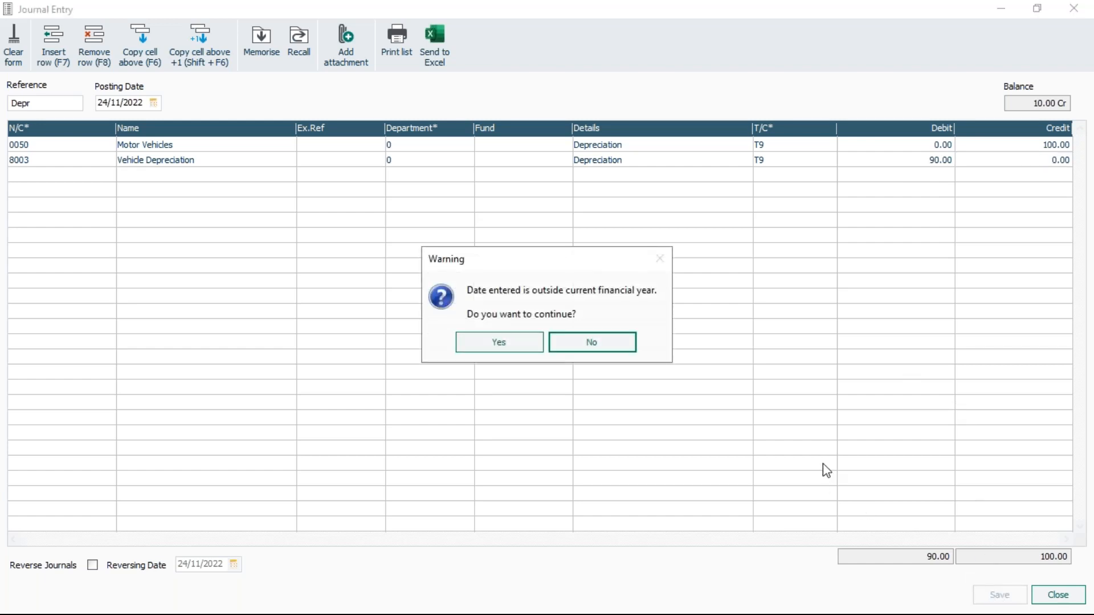
left_click(518, 345)
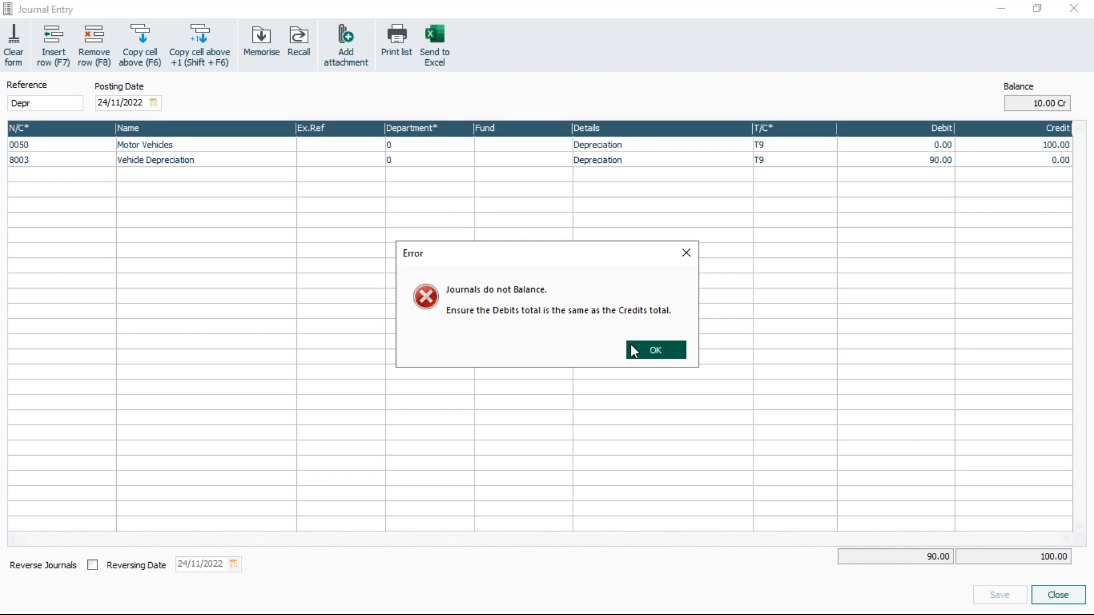
left_click(654, 350)
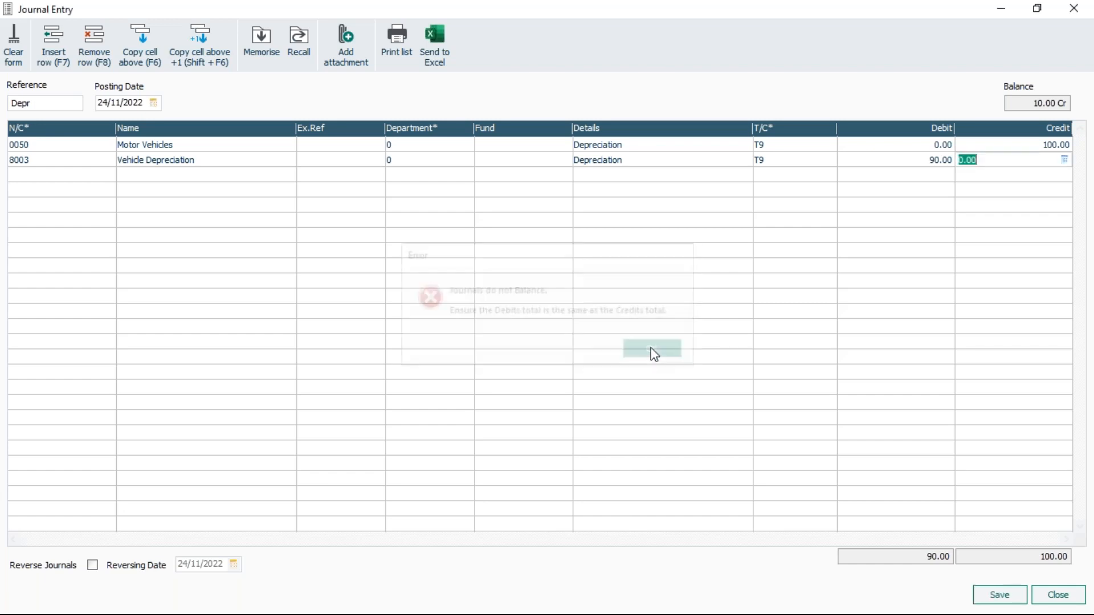
- Set the Vehicle Depreciation debit to 100 and save the journal, accepting the date outside the financial year
left_click(888, 161)
type("100")
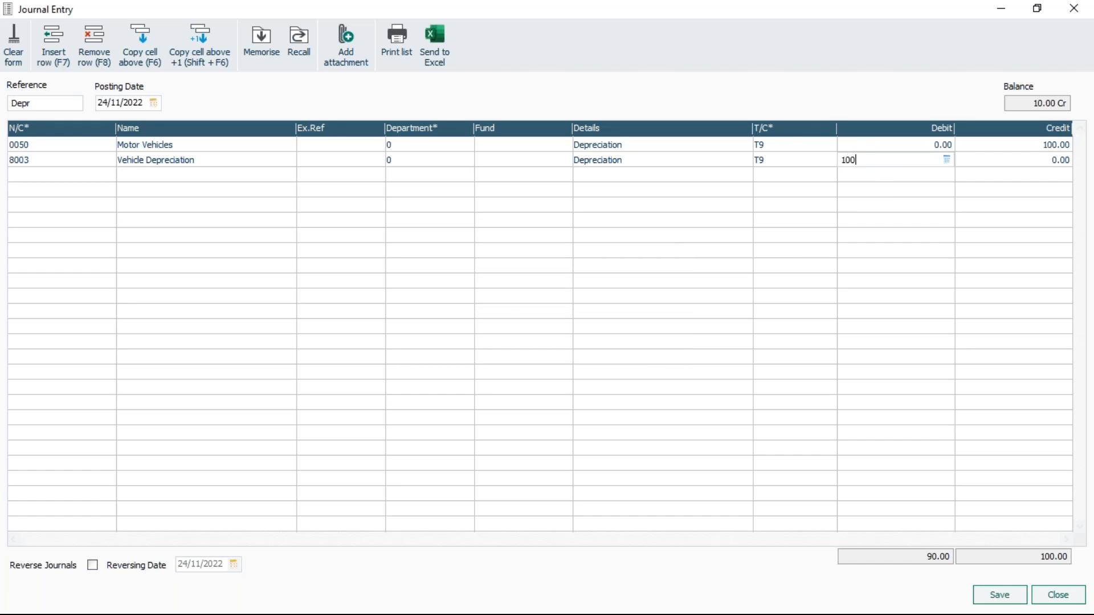
left_click(1006, 598)
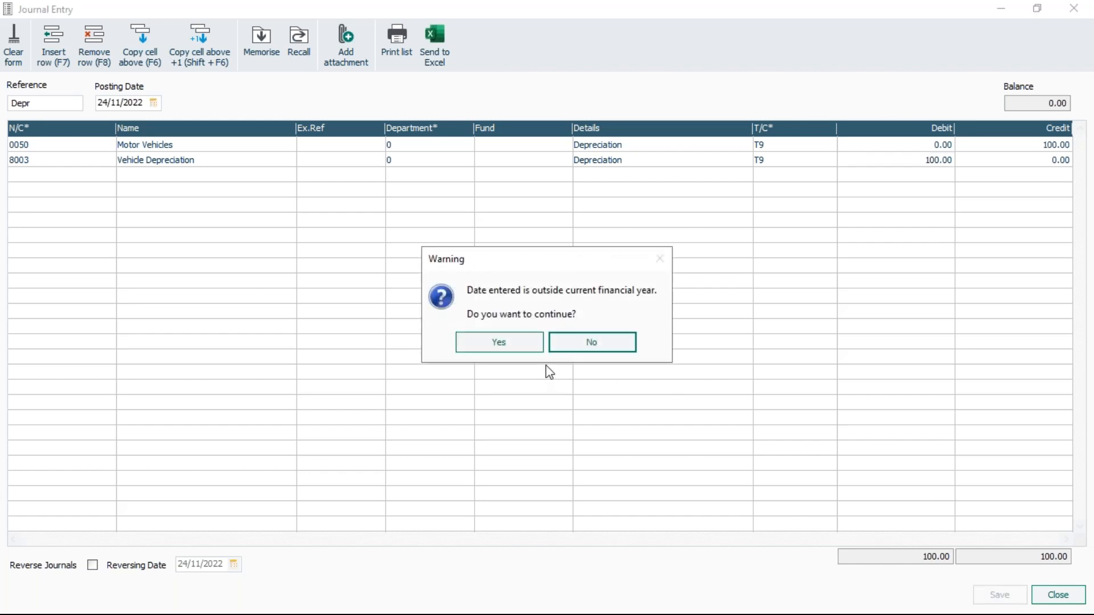
left_click(531, 345)
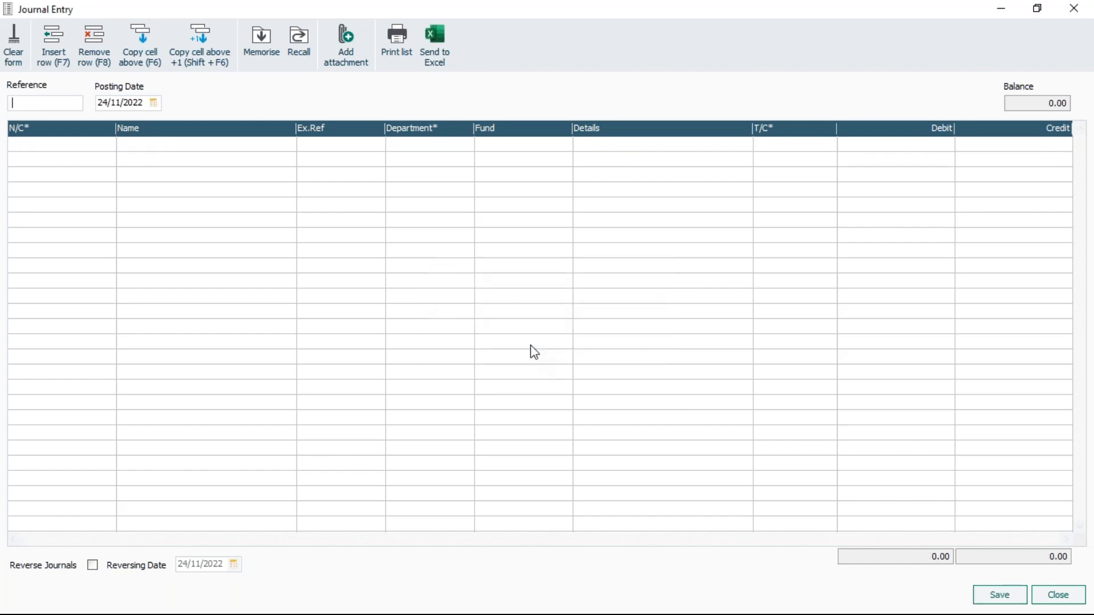
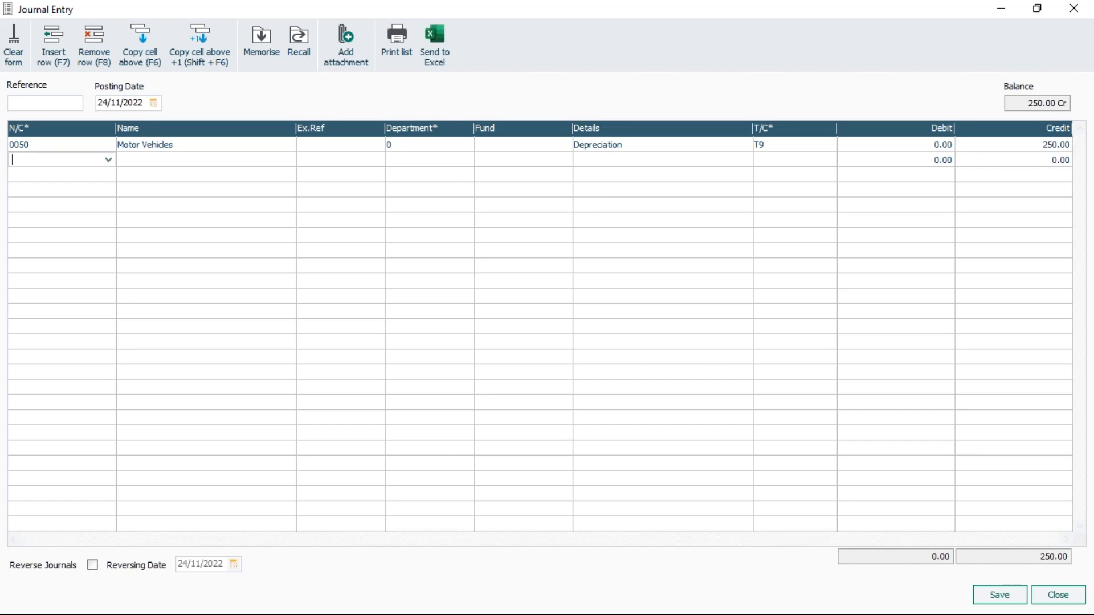
- Choose nominal code 8003 Vehicle Depreciation for the second line of the new journal
type("8")
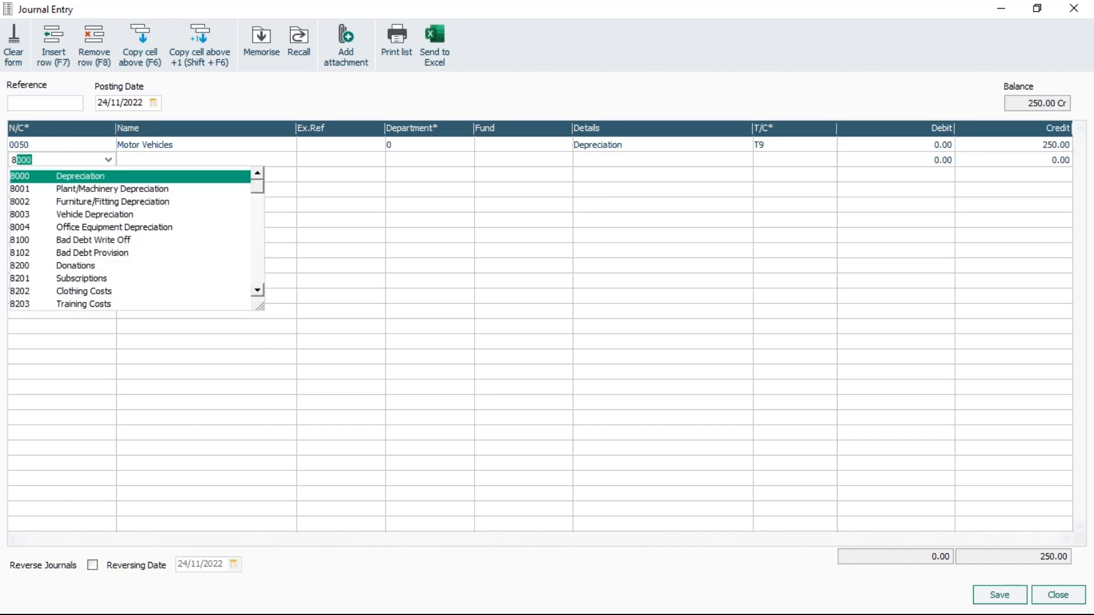
key("Down")
key("Down")
key("Down")
key("Tab")
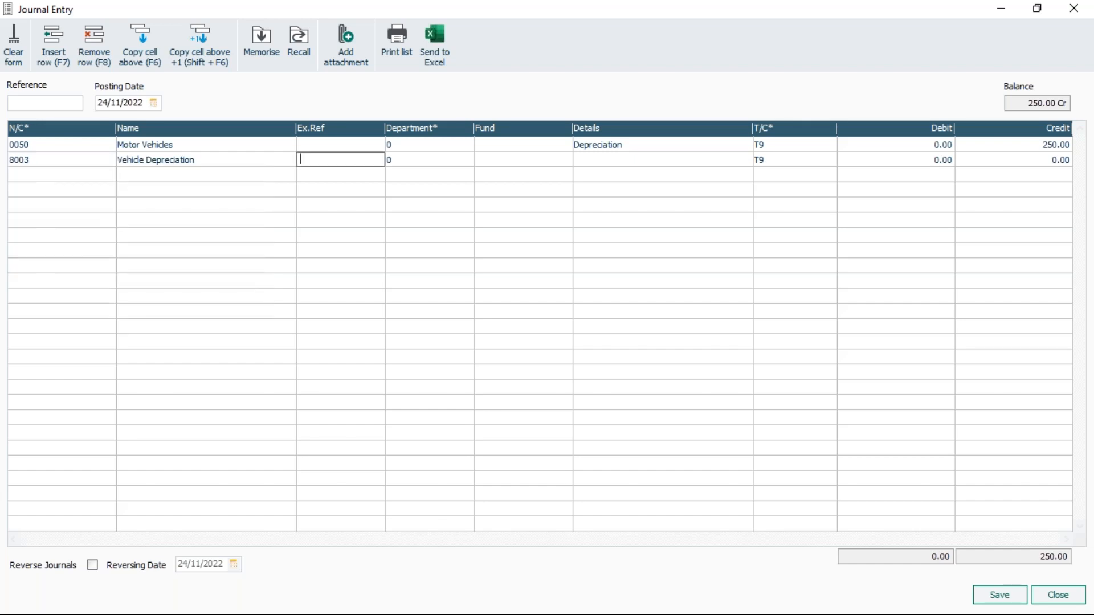
- Copy the details from the line above into the Vehicle Depreciation line and set its debit to 250
key("Tab")
key("Tab")
key("Tab")
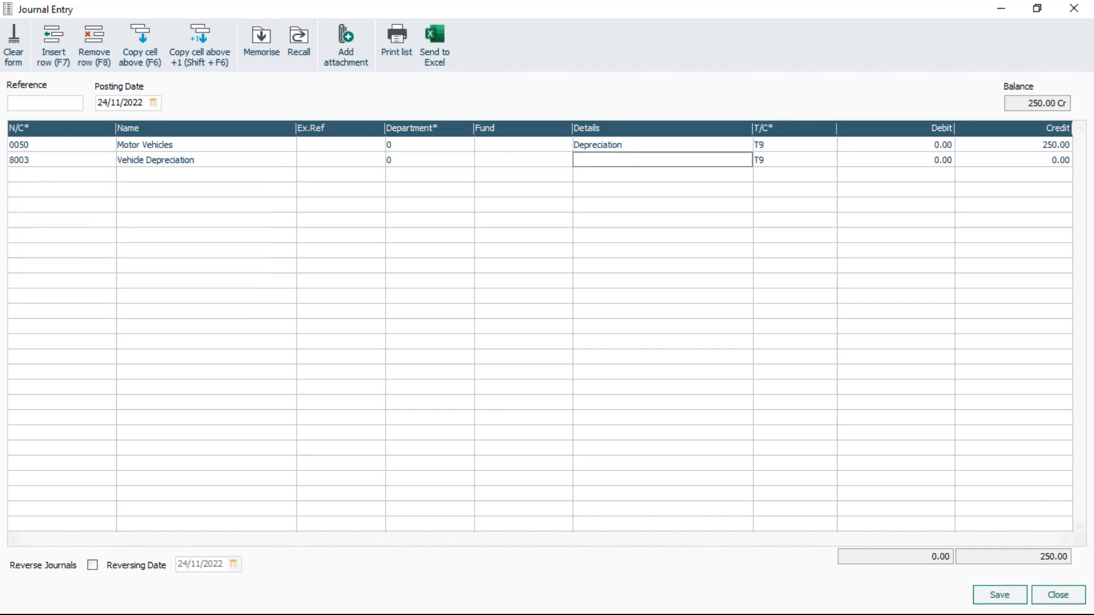
key("F6")
key("Tab")
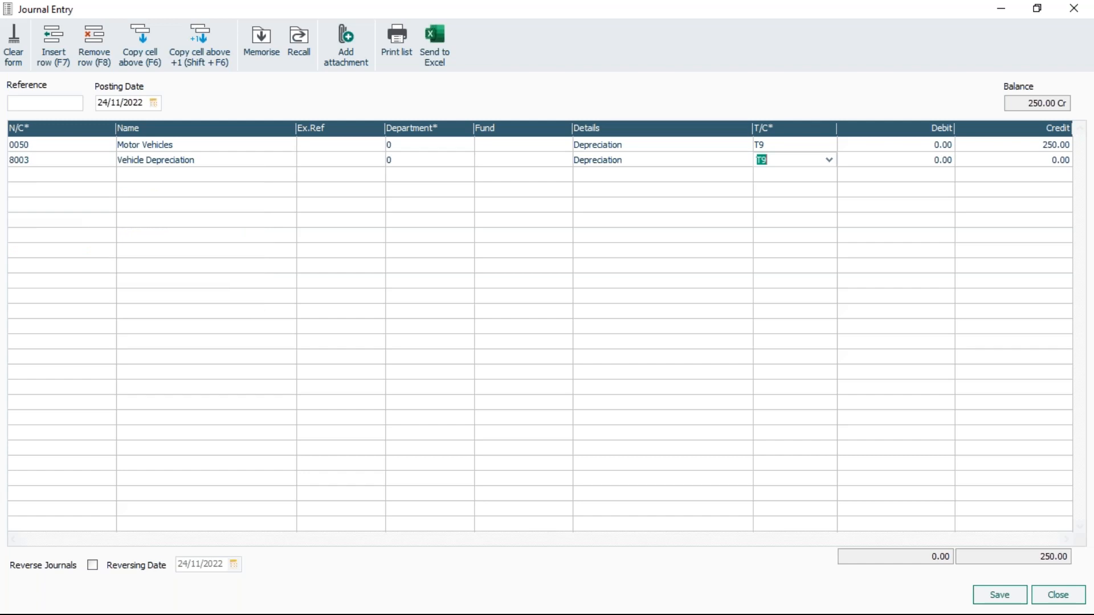
key("Tab")
type("250")
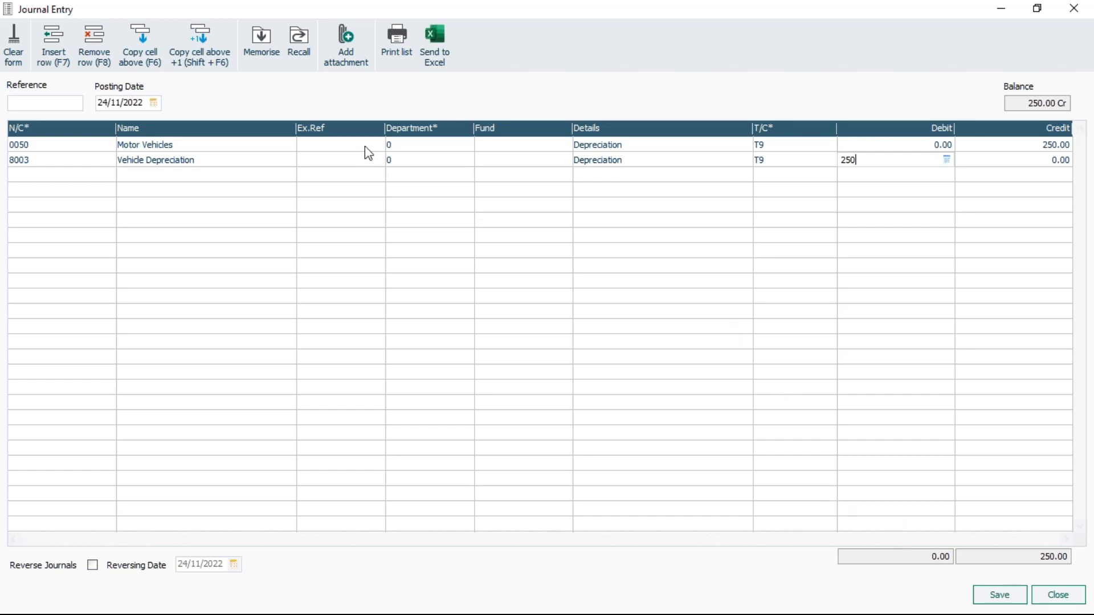
- Memorise the two-line vehicle depreciation journal with the filename MC and the description mc
left_click(264, 49)
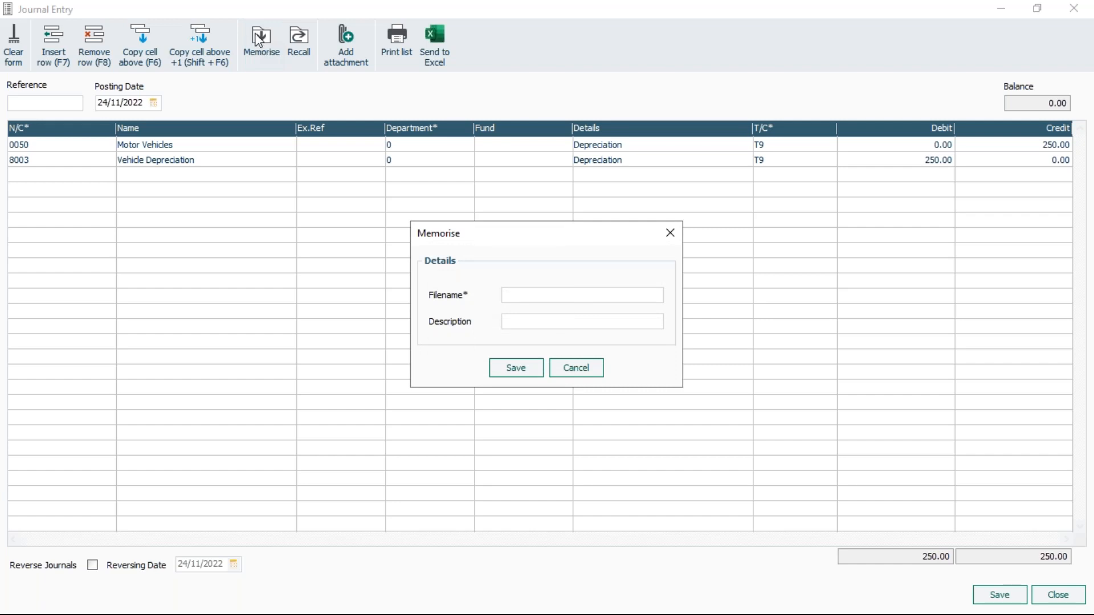
type("MC")
key("Tab")
type("mc")
left_click(516, 369)
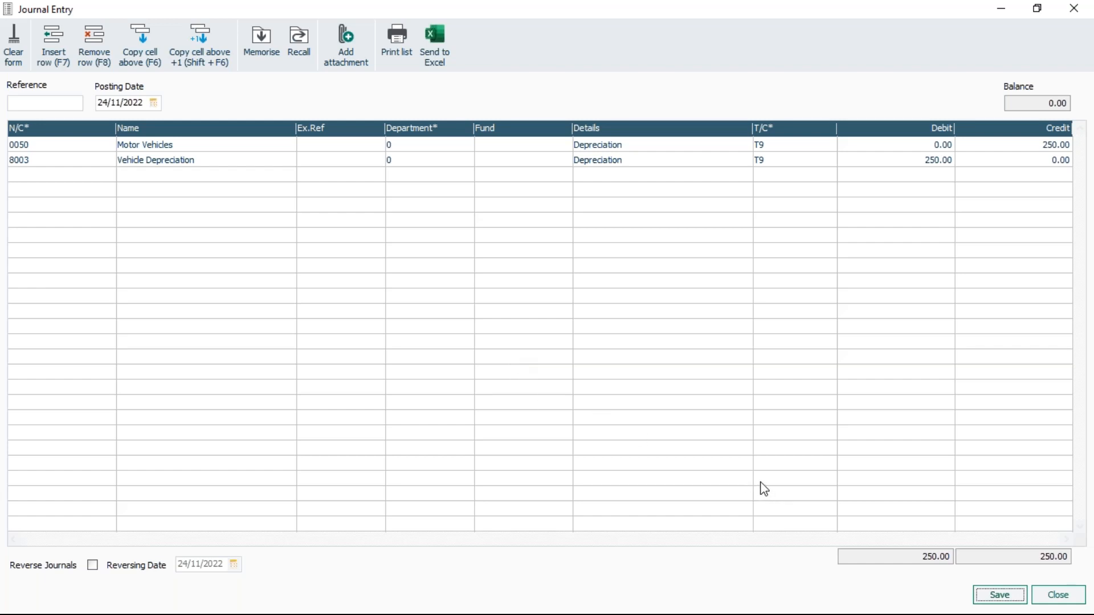
- Clear the journal form and recall the memorised mc journal into it
left_click(12, 48)
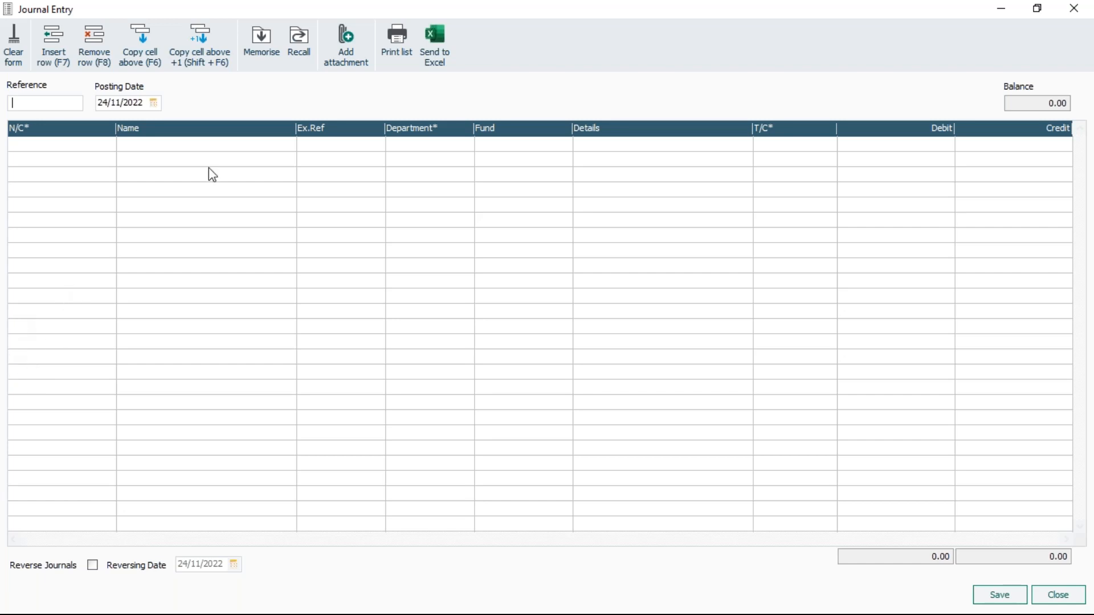
left_click(299, 34)
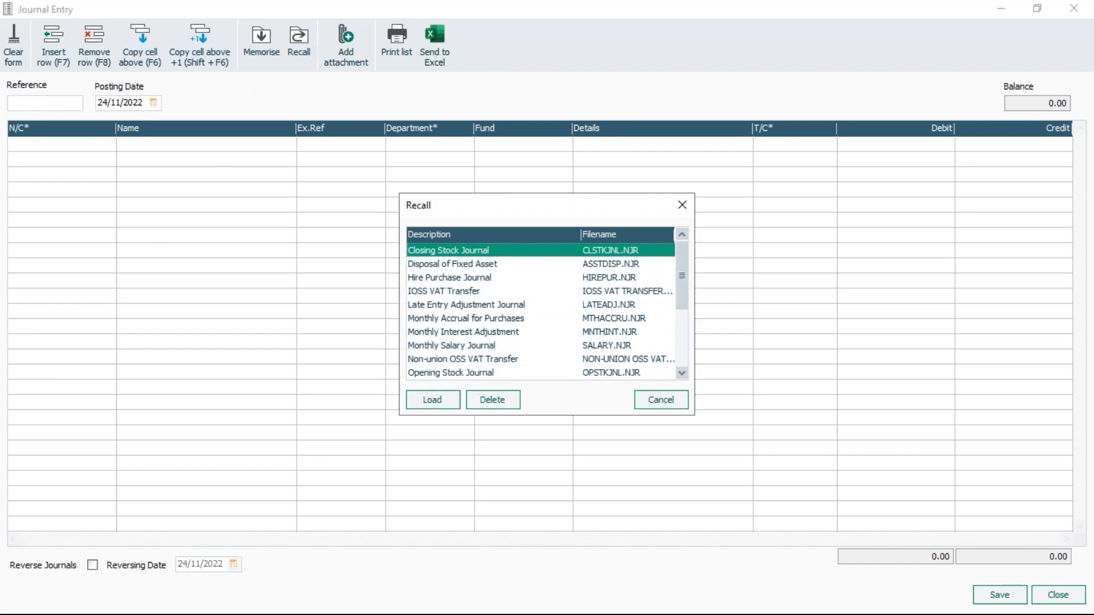
left_click_drag(682, 275, 682, 373)
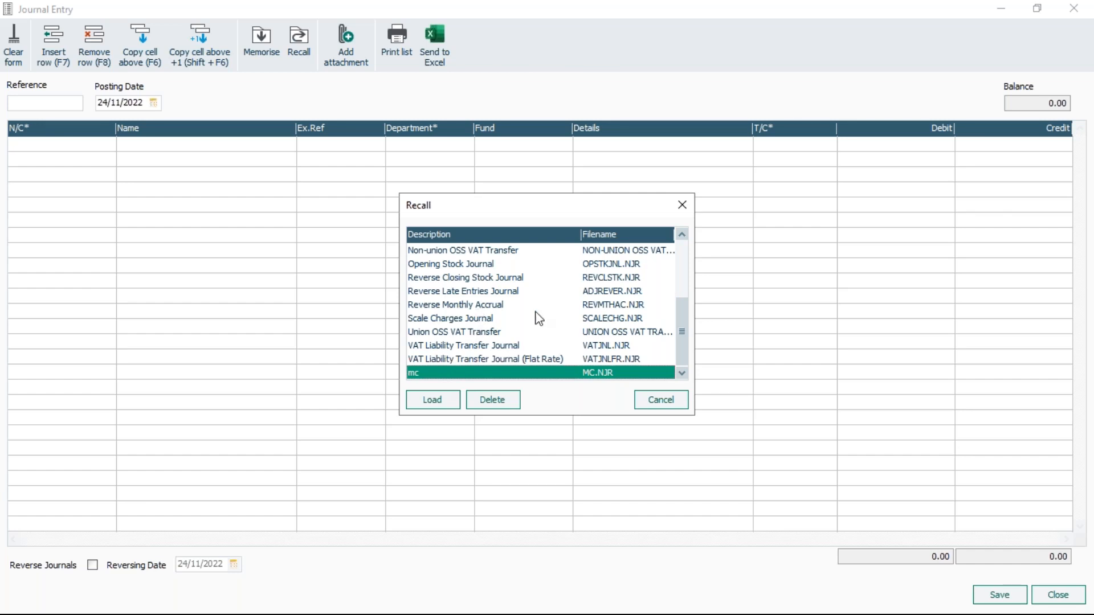
left_click_drag(685, 341, 683, 268)
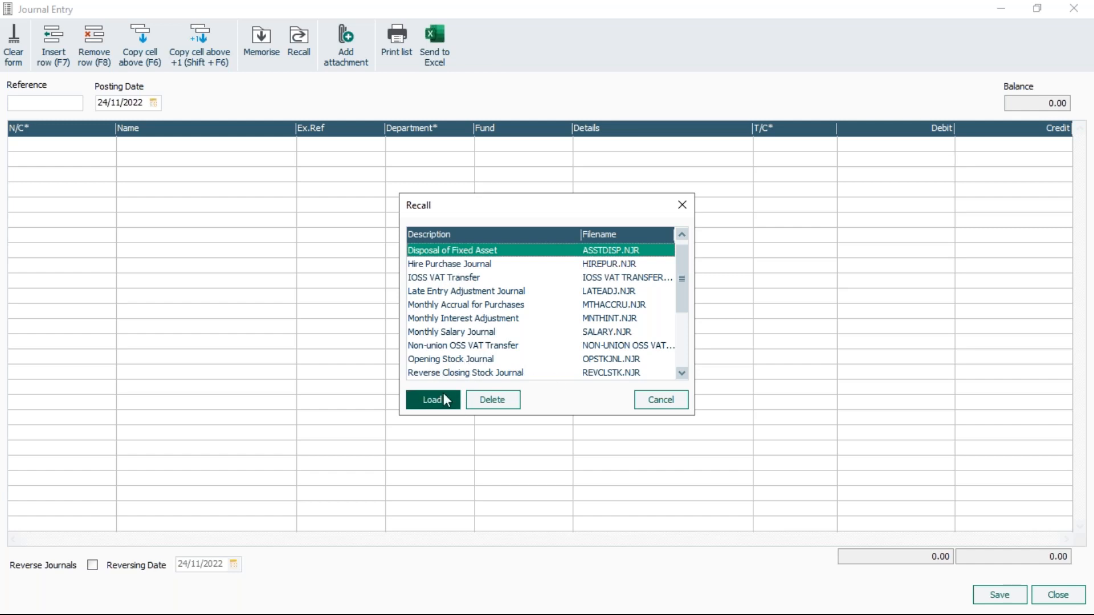
left_click(682, 376)
left_click(683, 376)
left_click(682, 376)
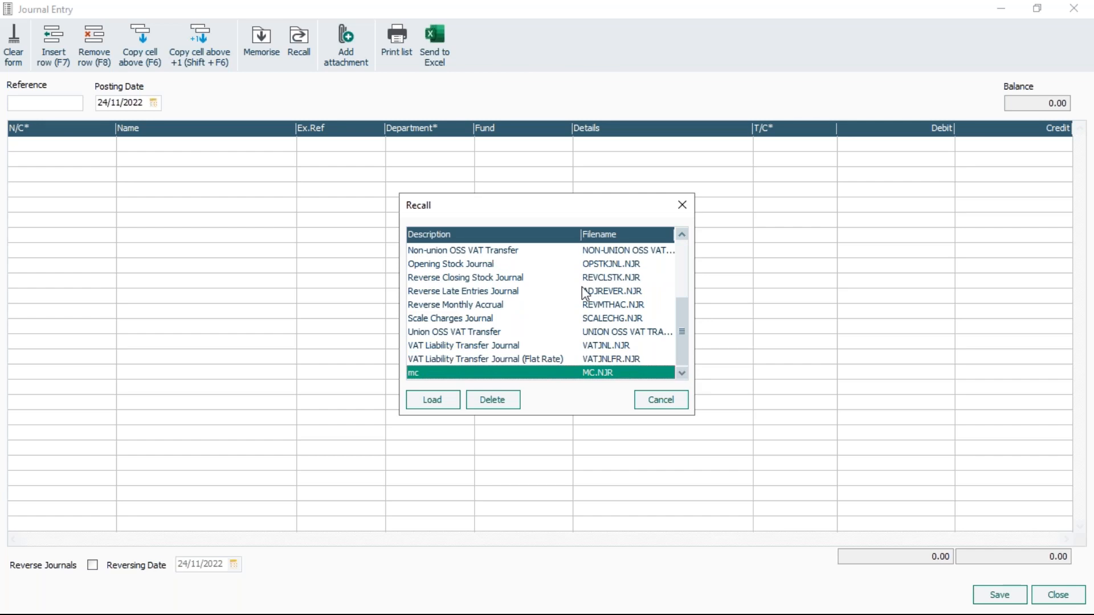
left_click(431, 402)
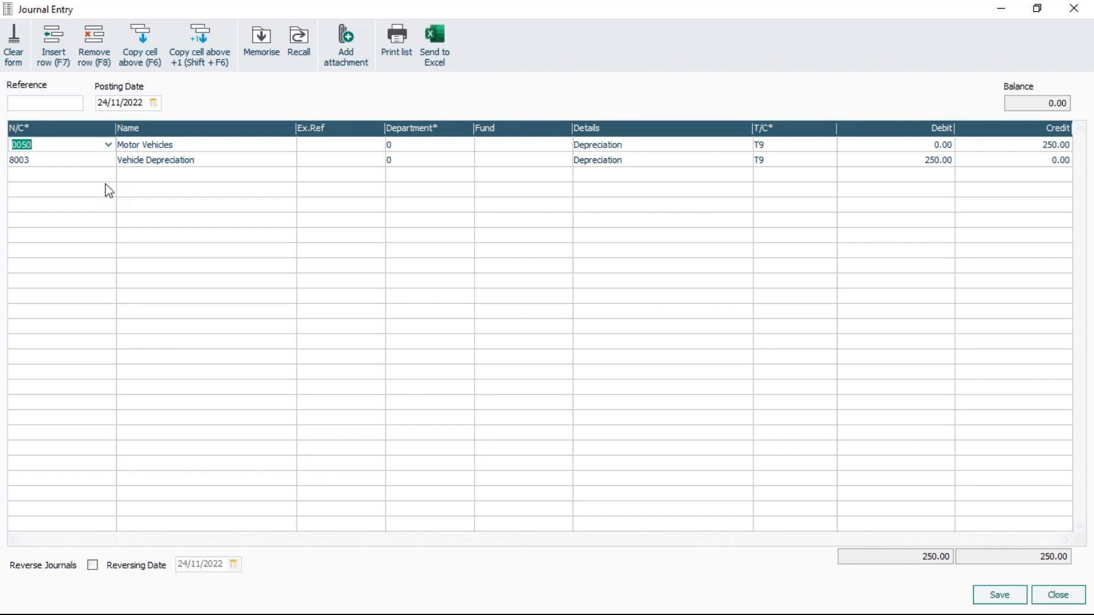
- Save the recalled depreciation journal, accepting the date outside the current financial year
left_click(1004, 600)
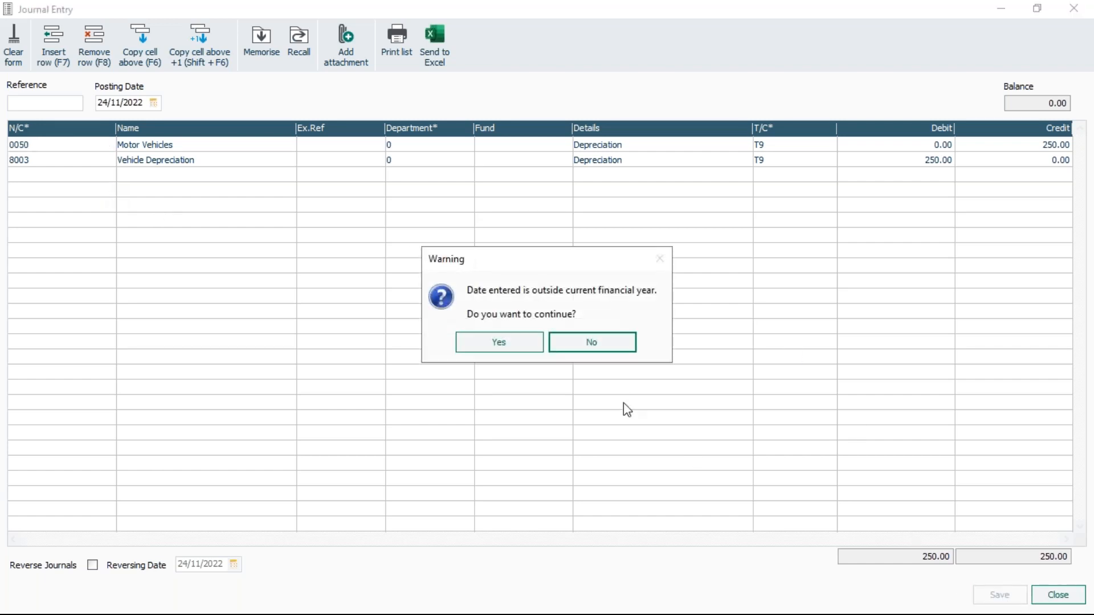
left_click(521, 343)
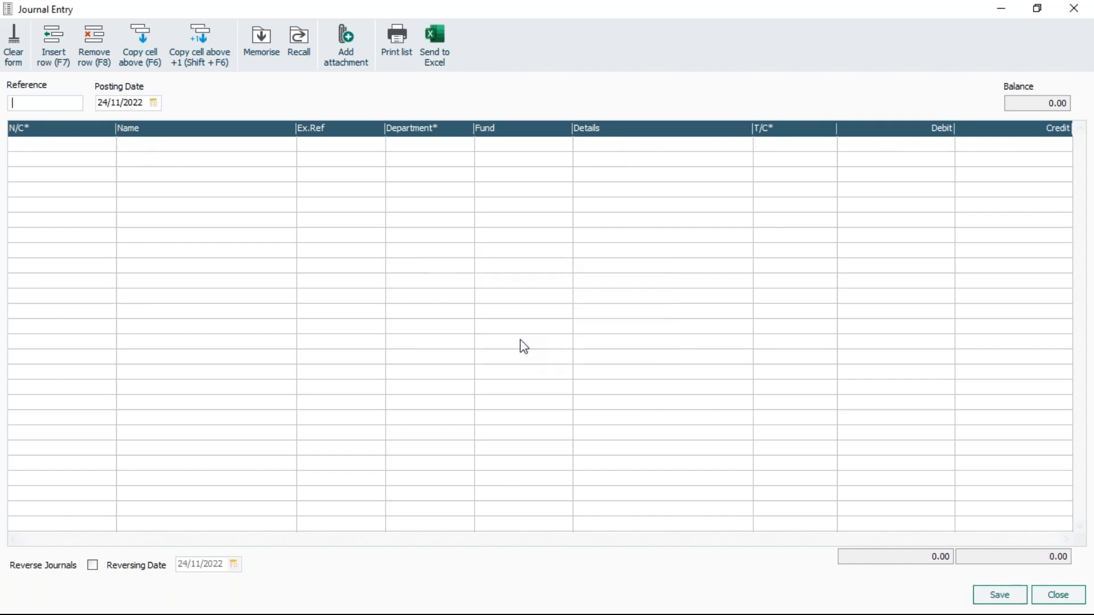
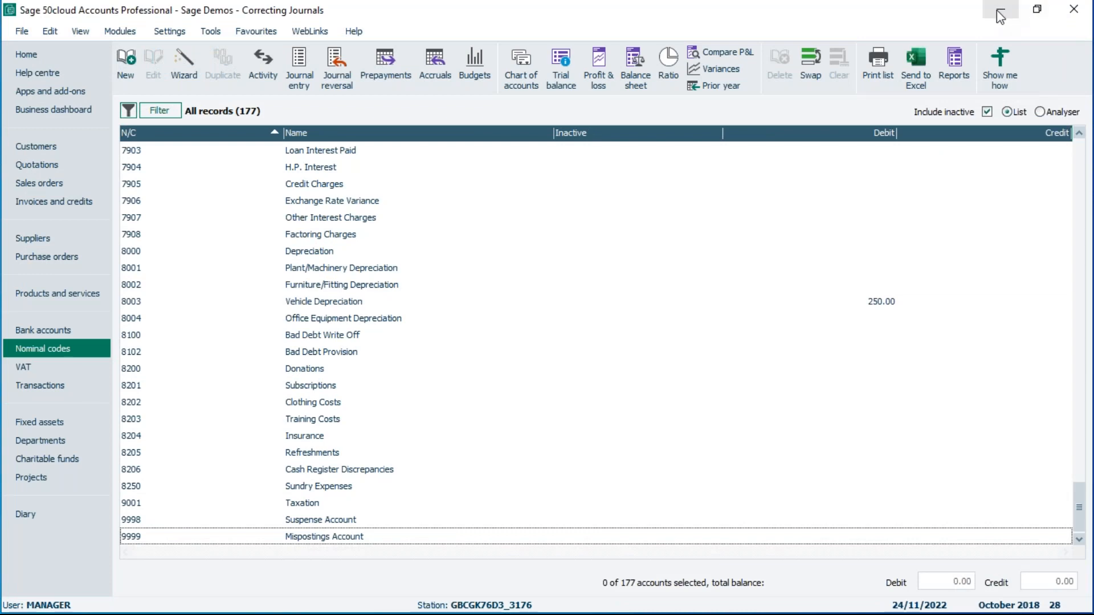
- Switch to the Windows desktop and move the HC-Journals.txt file beneath the Pre month end file
left_click(1001, 10)
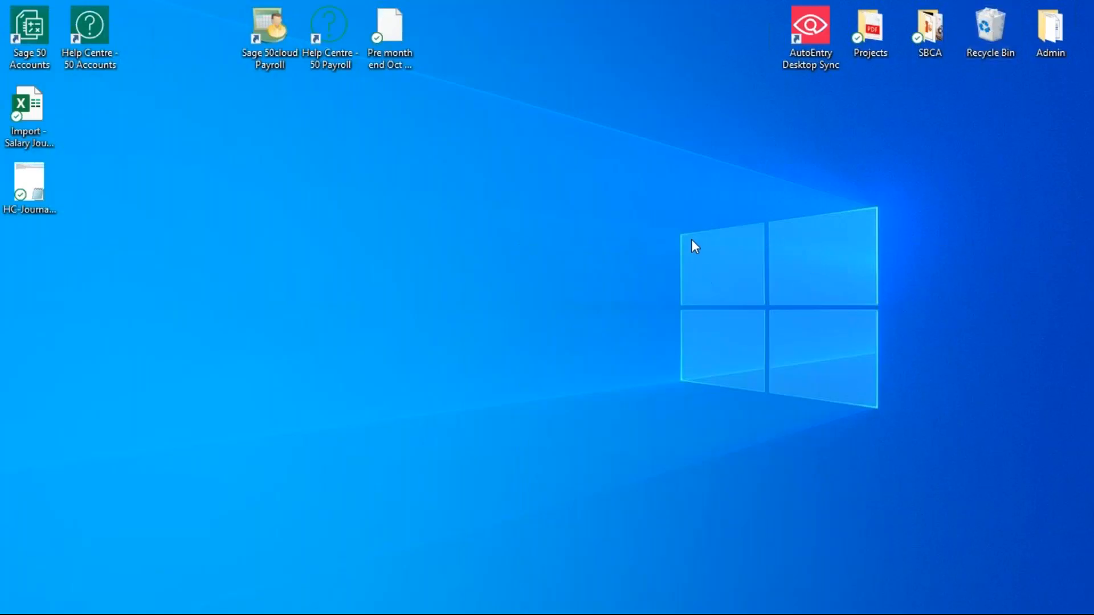
double_click(30, 184)
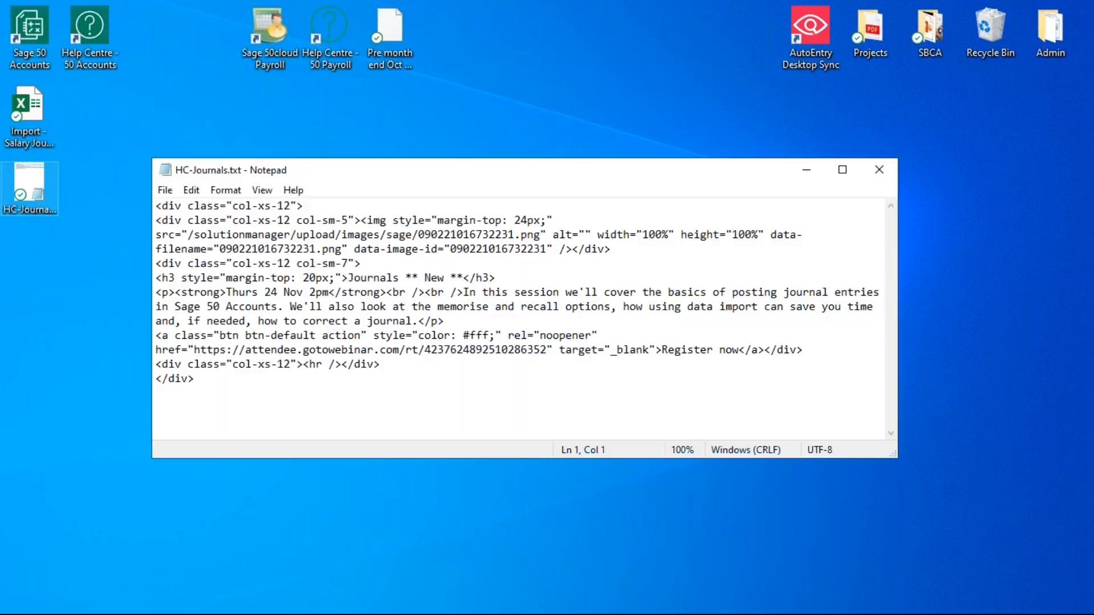
left_click(879, 169)
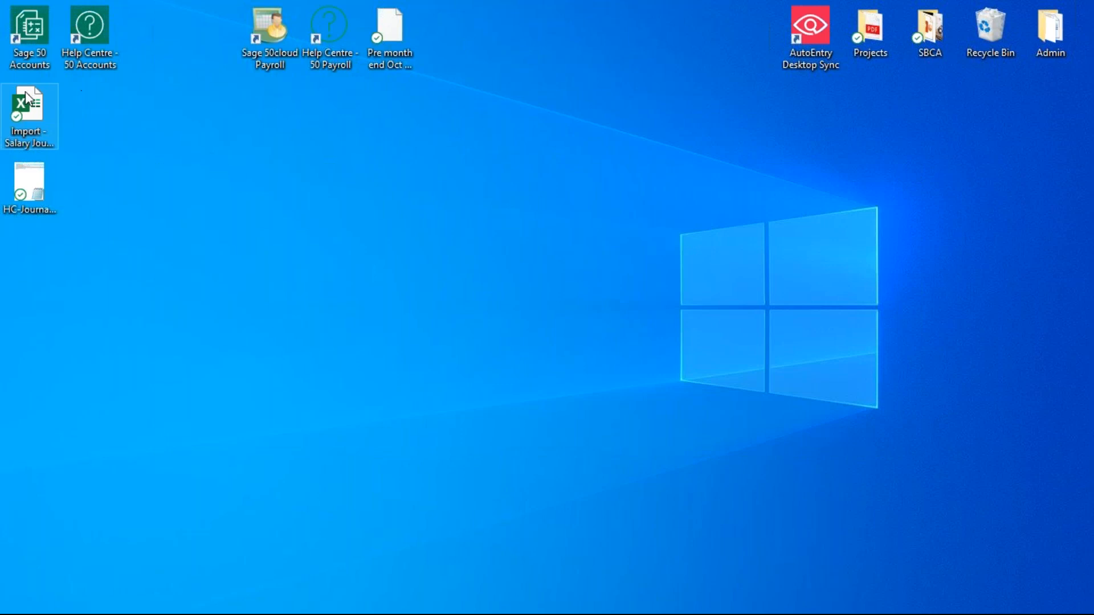
left_click_drag(34, 183, 388, 134)
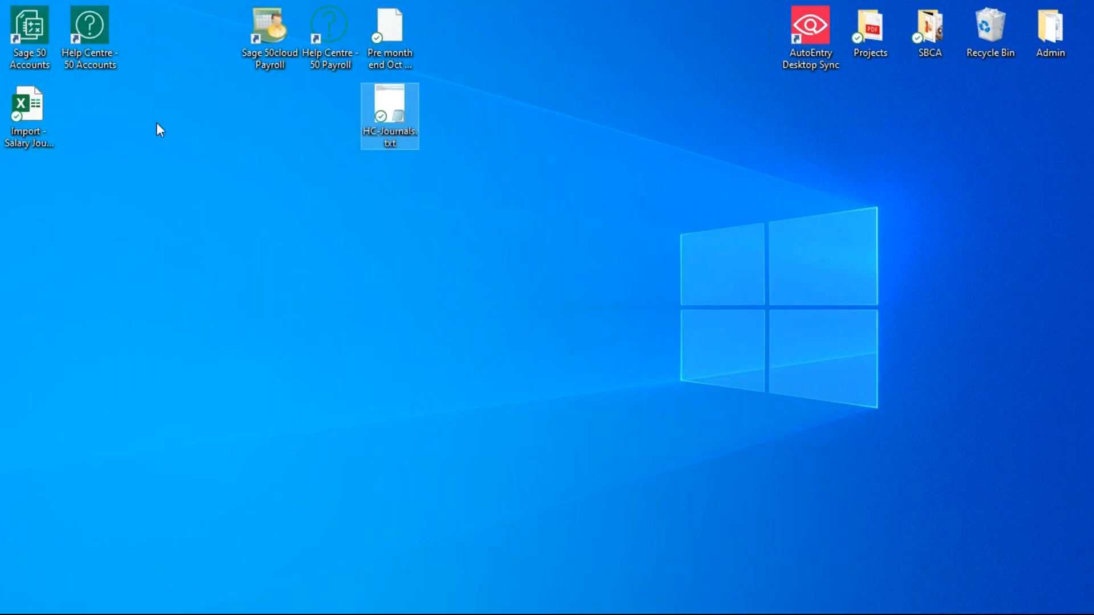
- Open the Import - Salary Journal.xlsx workbook from the desktop
left_click(25, 106)
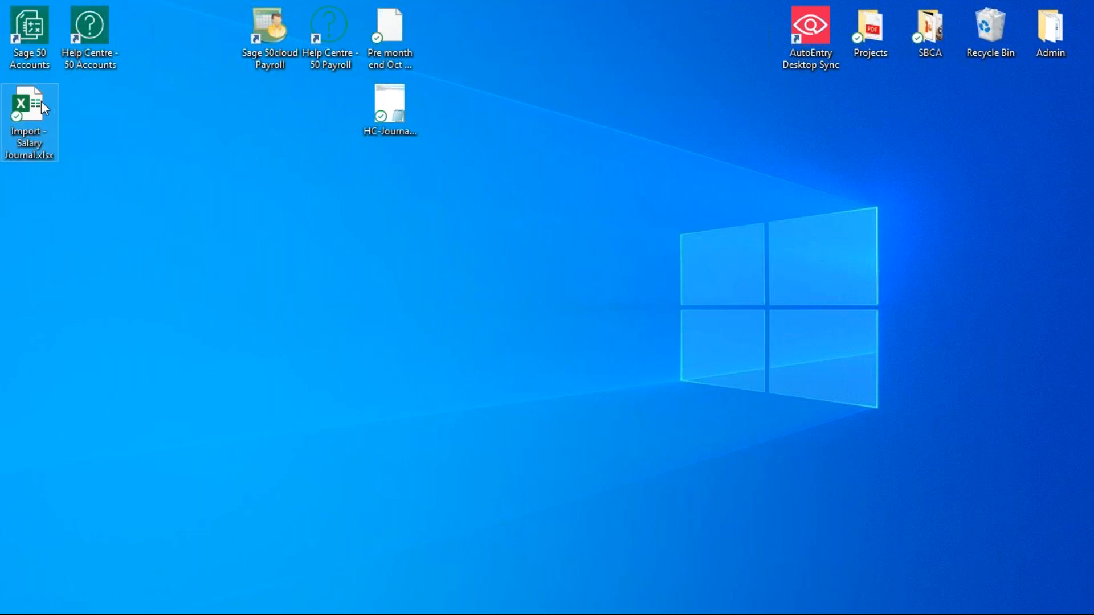
double_click(29, 105)
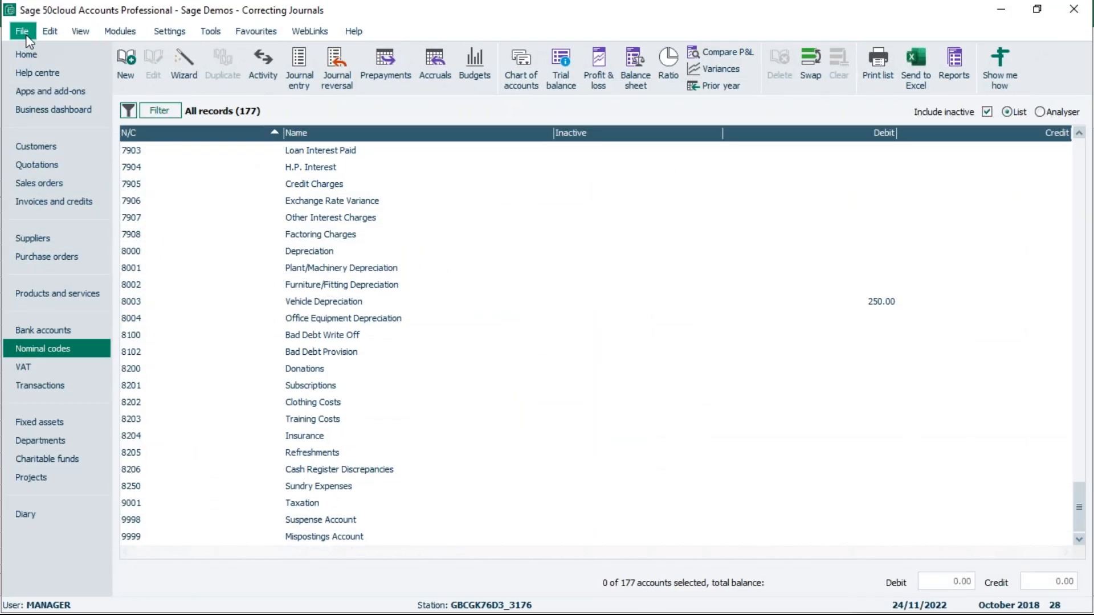
- Start a data import in Sage 50 Accounts, accepting the closure of other windows, and open the import templates folder
left_click(25, 36)
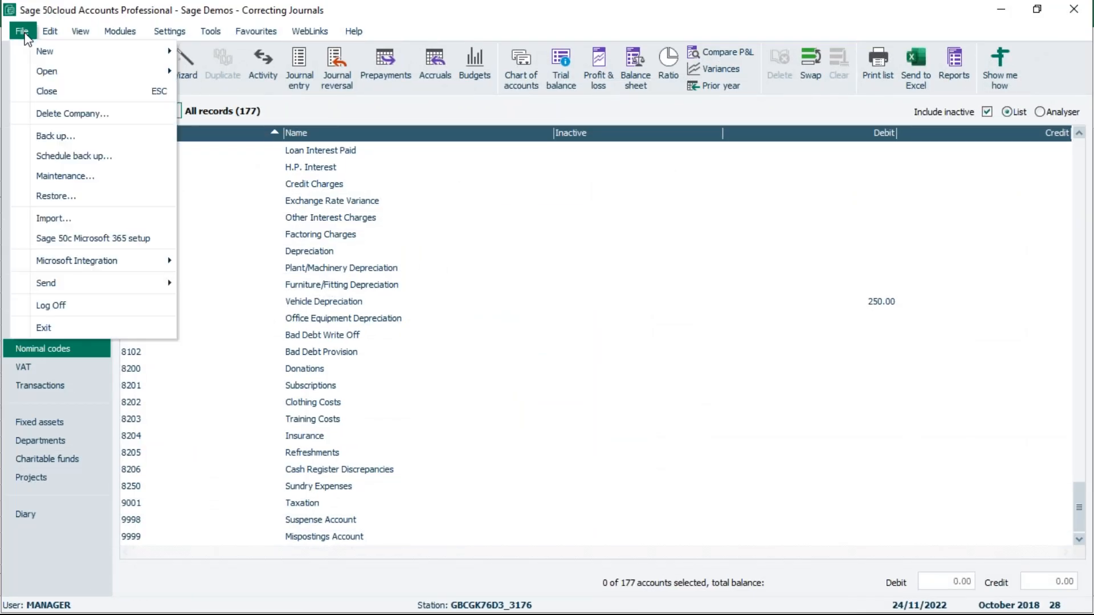
left_click(50, 223)
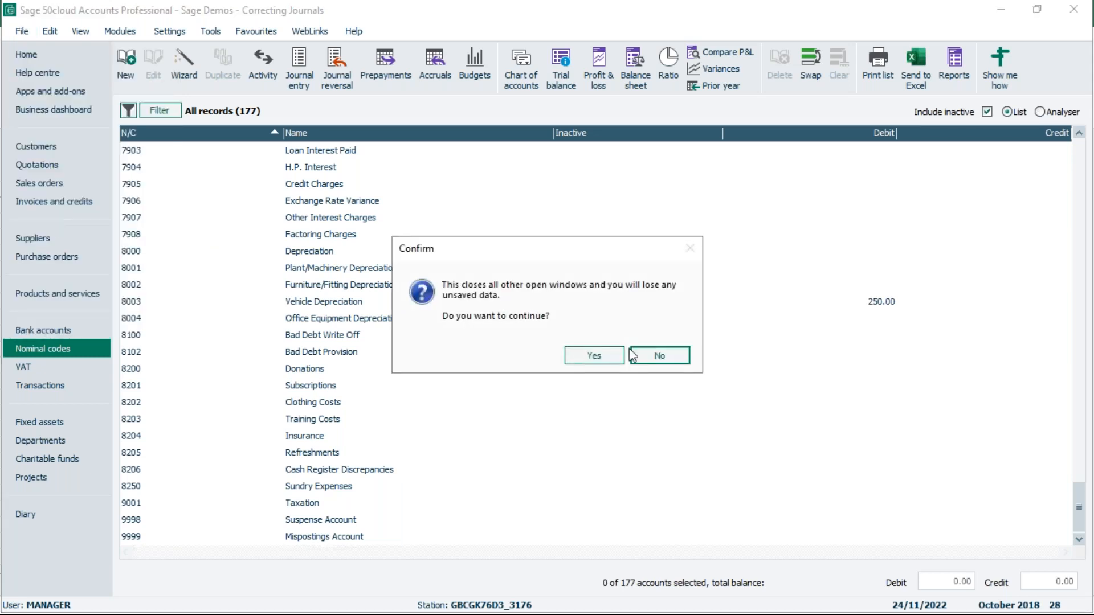
left_click(608, 359)
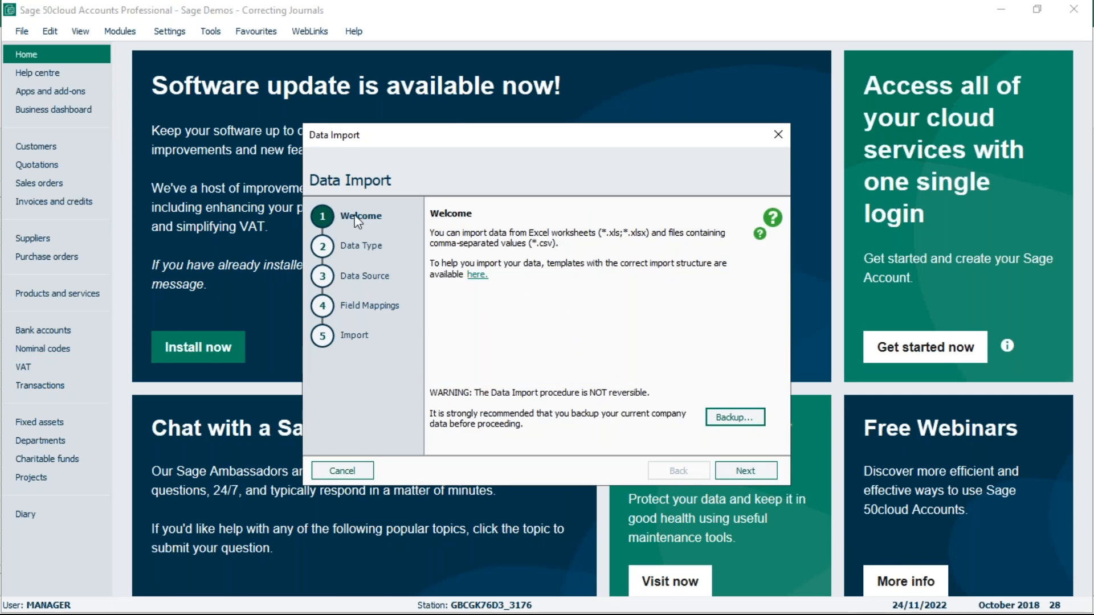
left_click(477, 276)
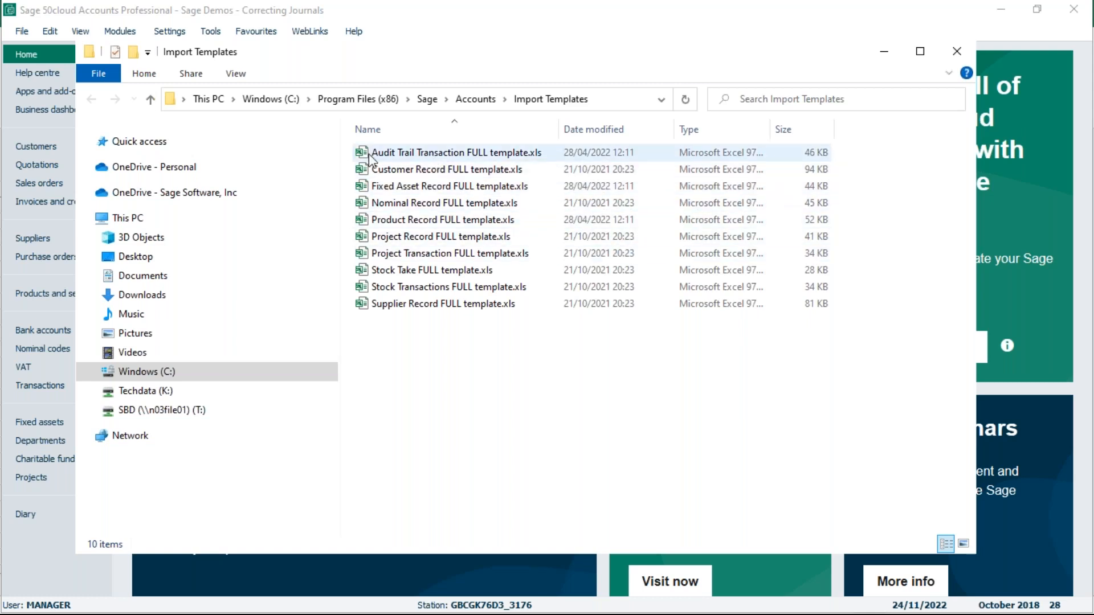
- Open Audit Trail Transaction FULL template.xls, examine its column headings and close it
left_click(424, 153)
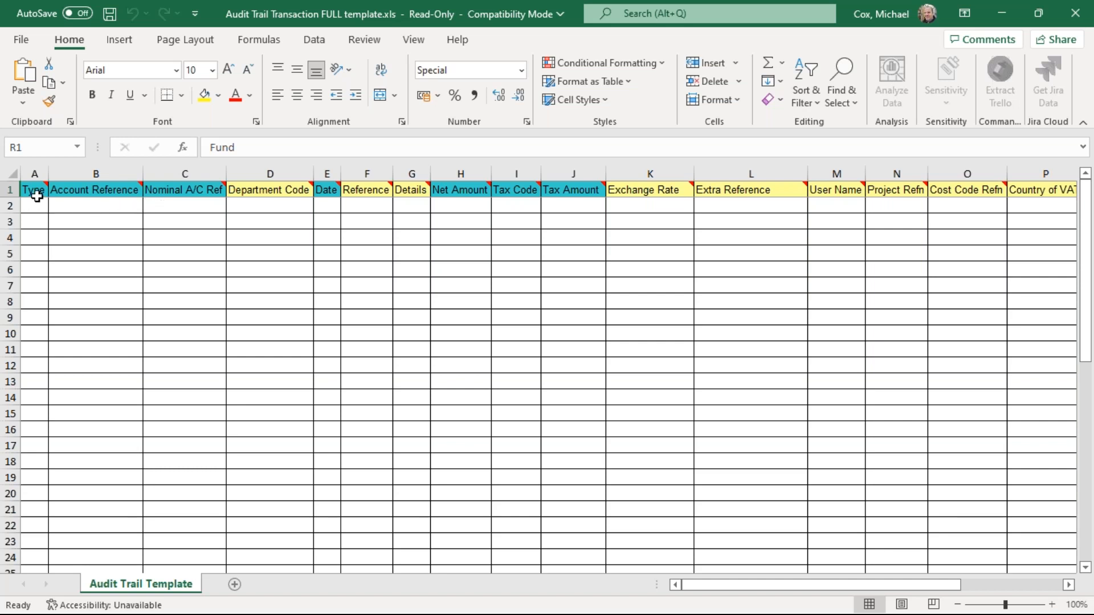
mouse_move(37, 196)
mouse_move(294, 193)
left_click(1058, 14)
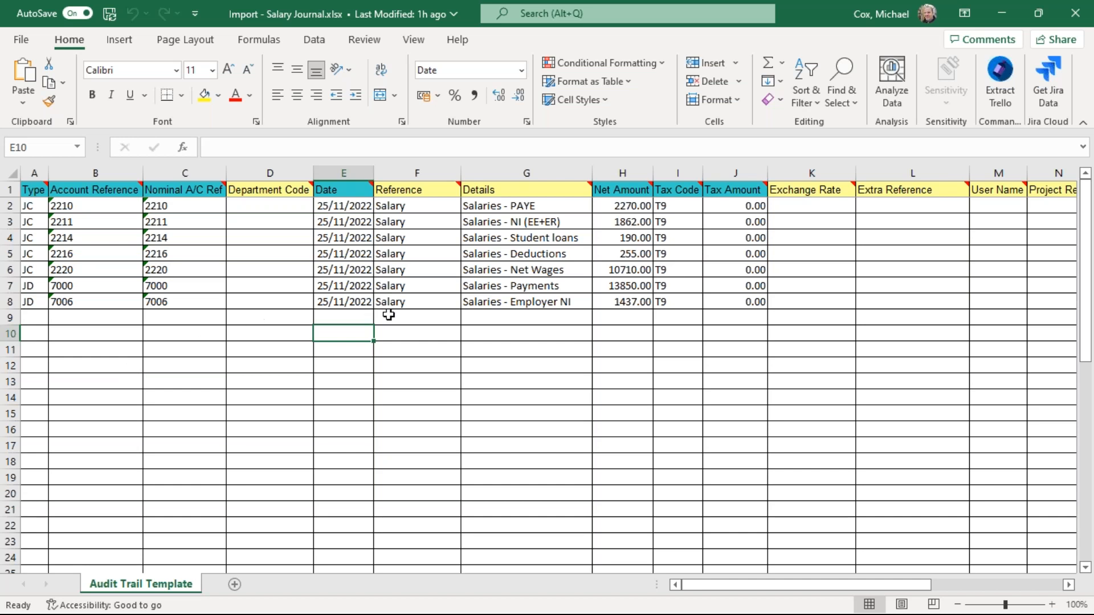
- Close the salary journal workbook and the Import Templates folder, and cancel the data import
left_click(1077, 17)
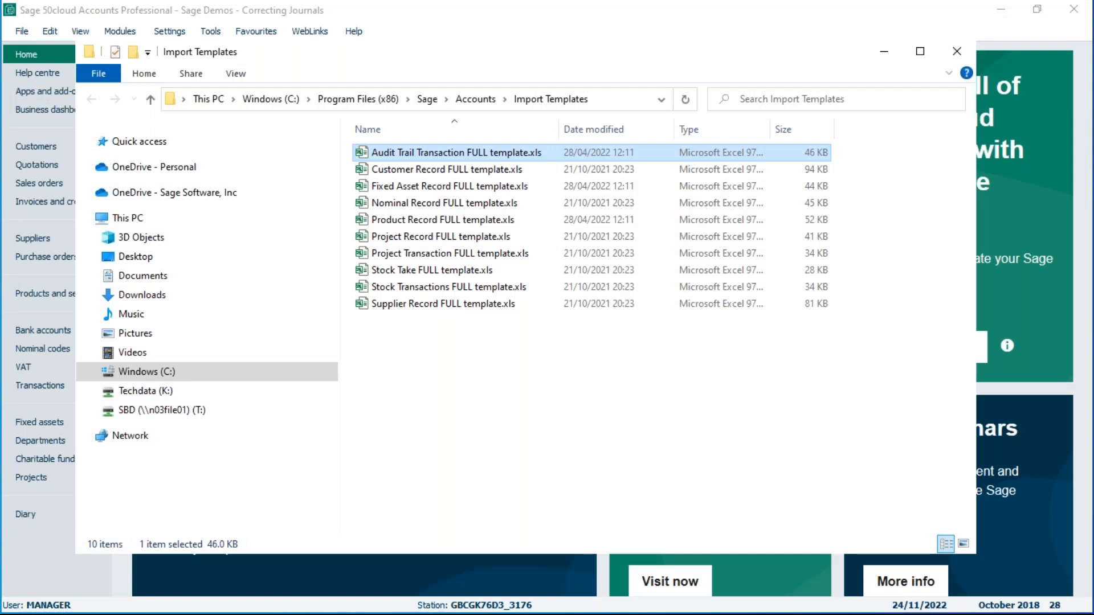
left_click(955, 49)
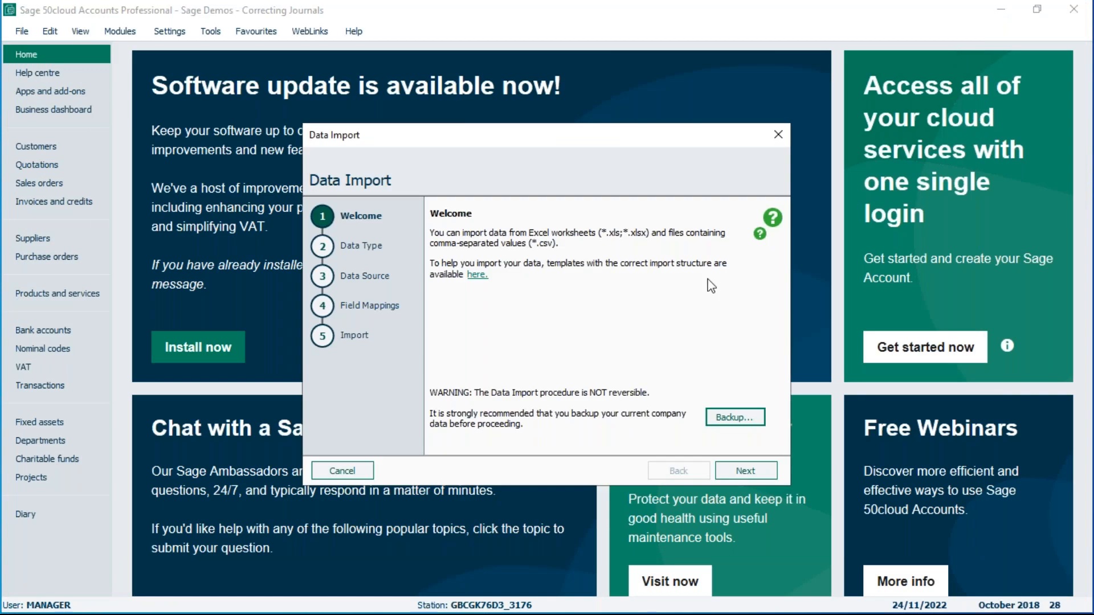
left_click(344, 470)
left_click(527, 349)
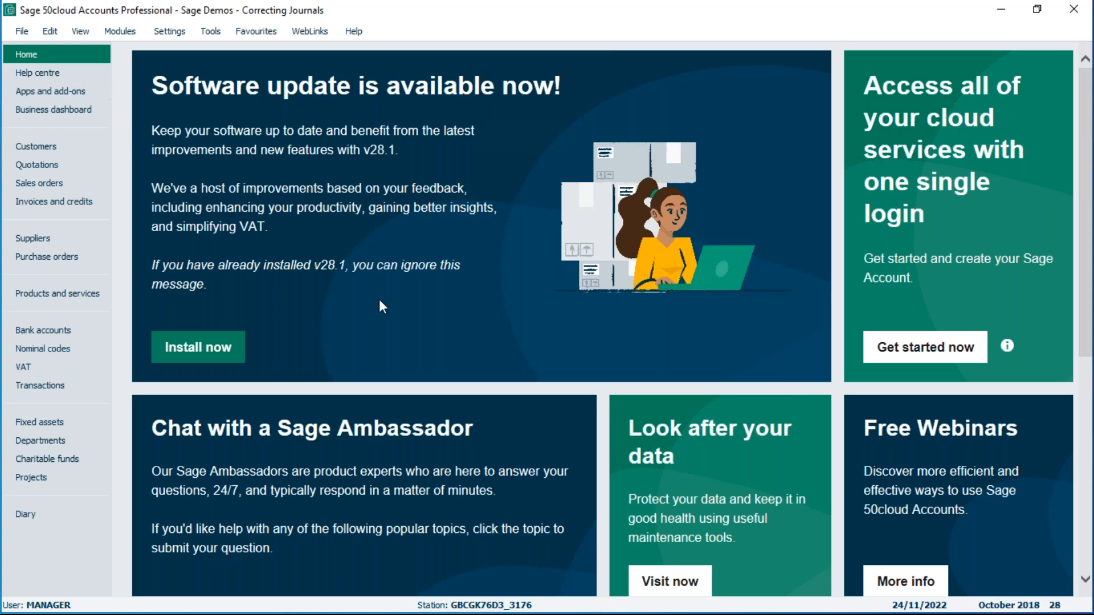
- Start a new data import and select Audit Trail transactions as the data type
left_click(22, 29)
left_click(52, 221)
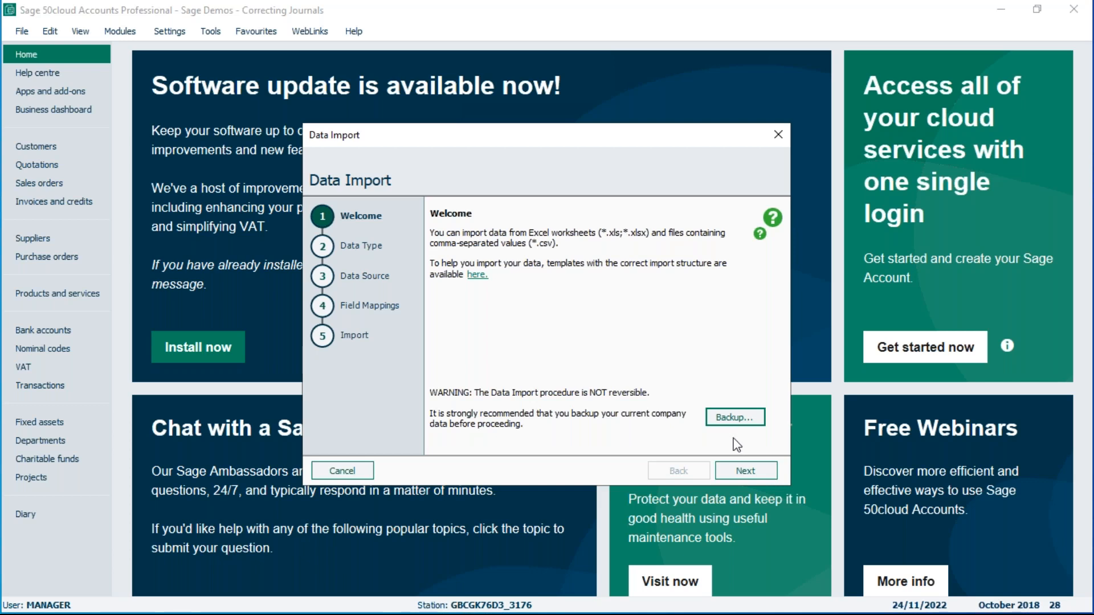
left_click(746, 472)
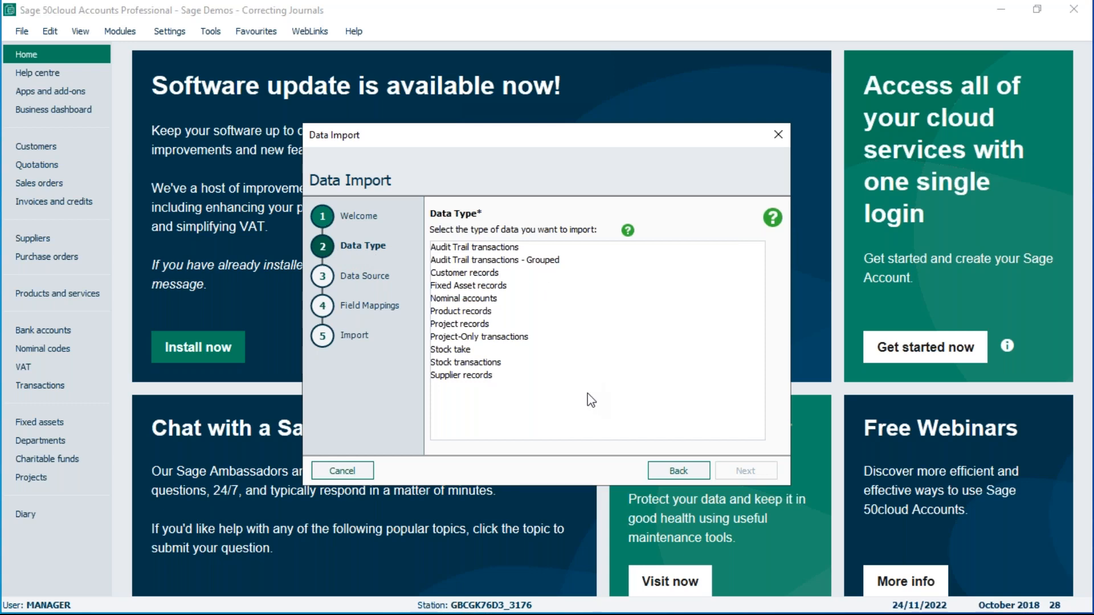
left_click(504, 249)
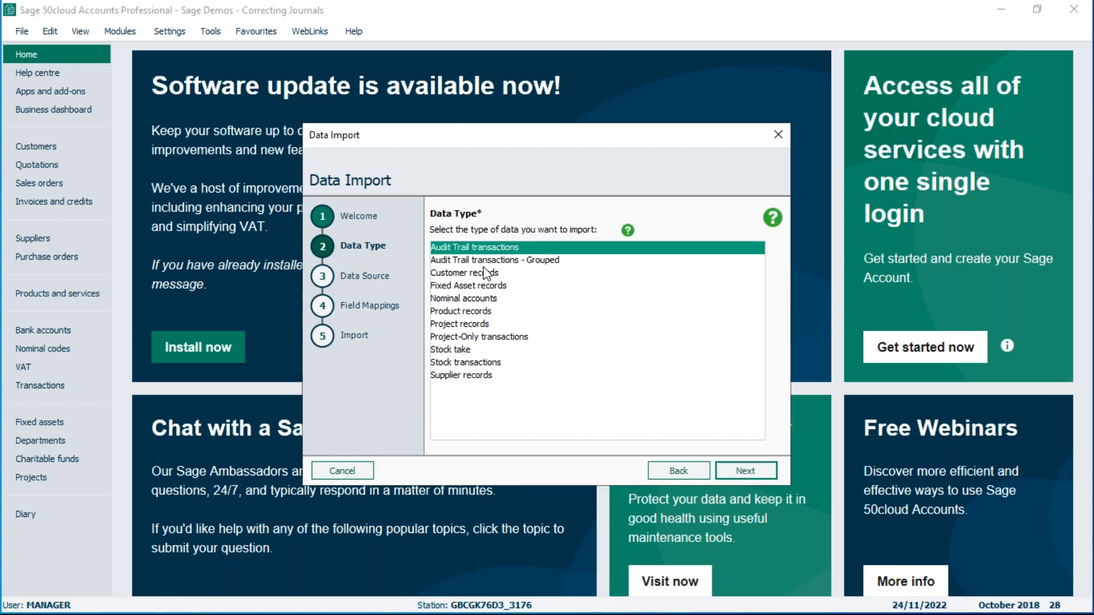
left_click(546, 263)
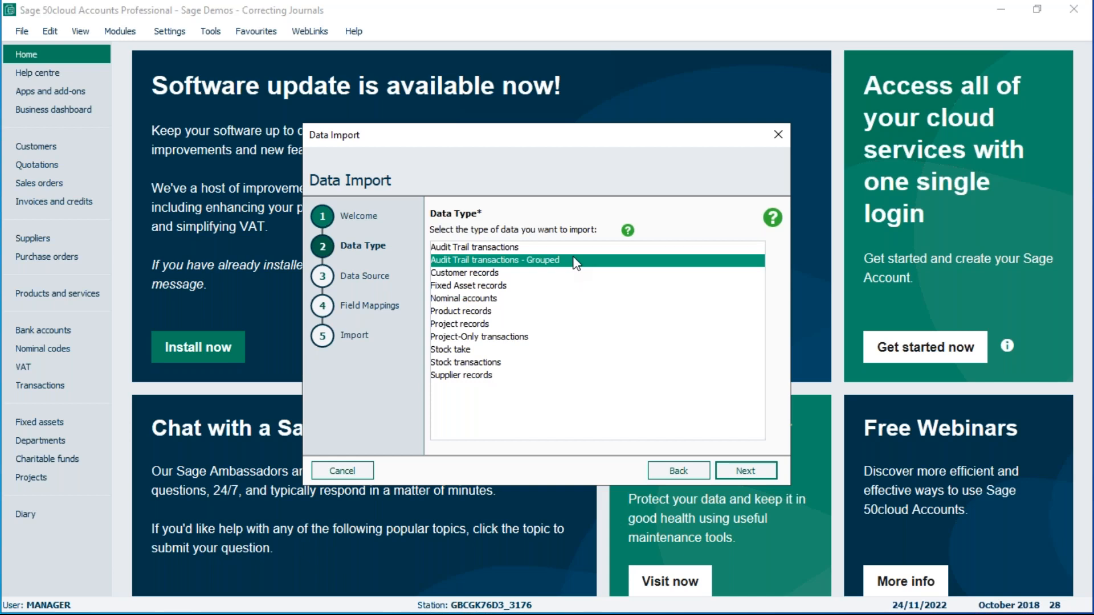
left_click(496, 249)
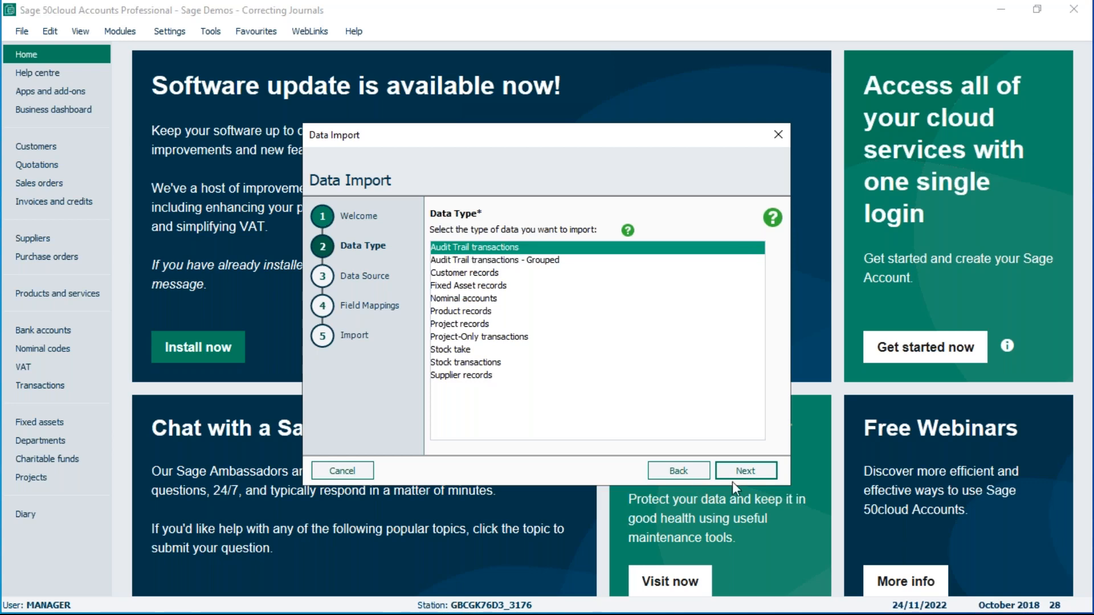
left_click(750, 472)
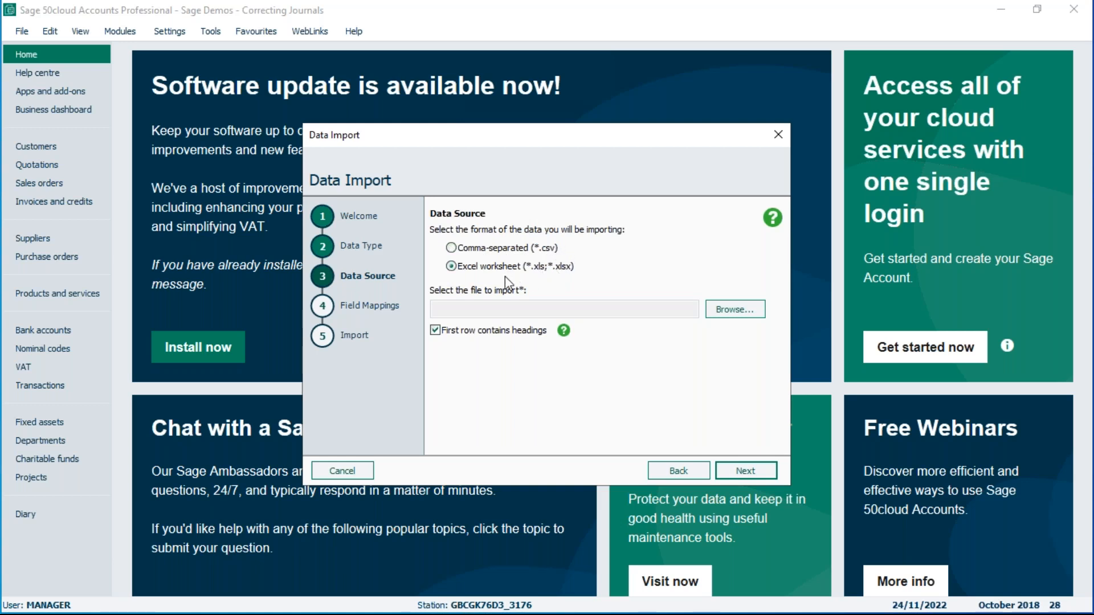
- Choose Import - Salary Journal.xlsx from the Desktop folder as the Excel worksheet to import
left_click(729, 311)
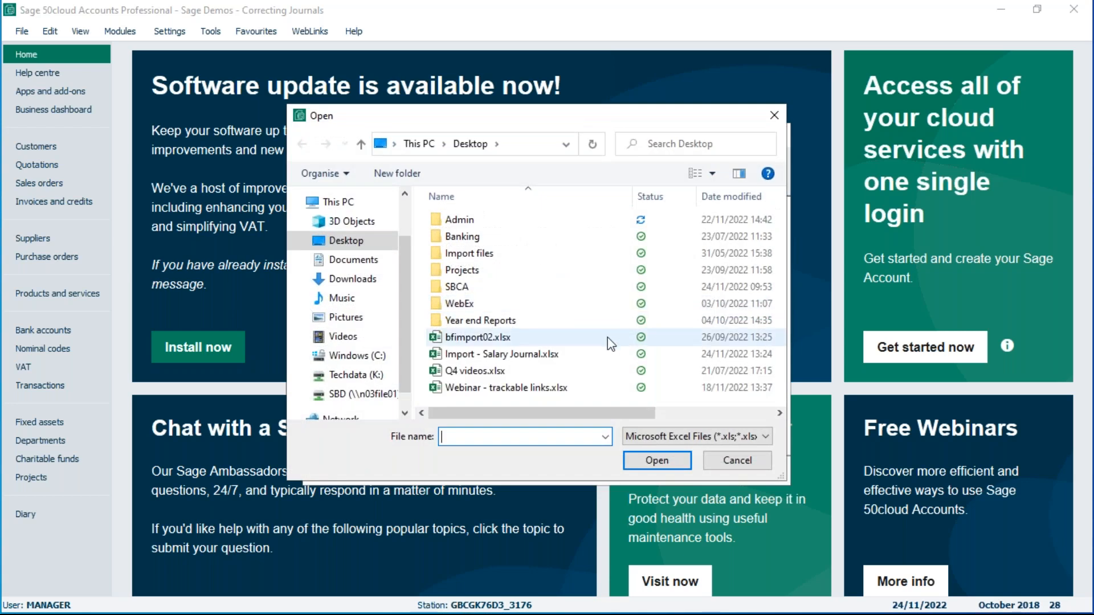
left_click(490, 356)
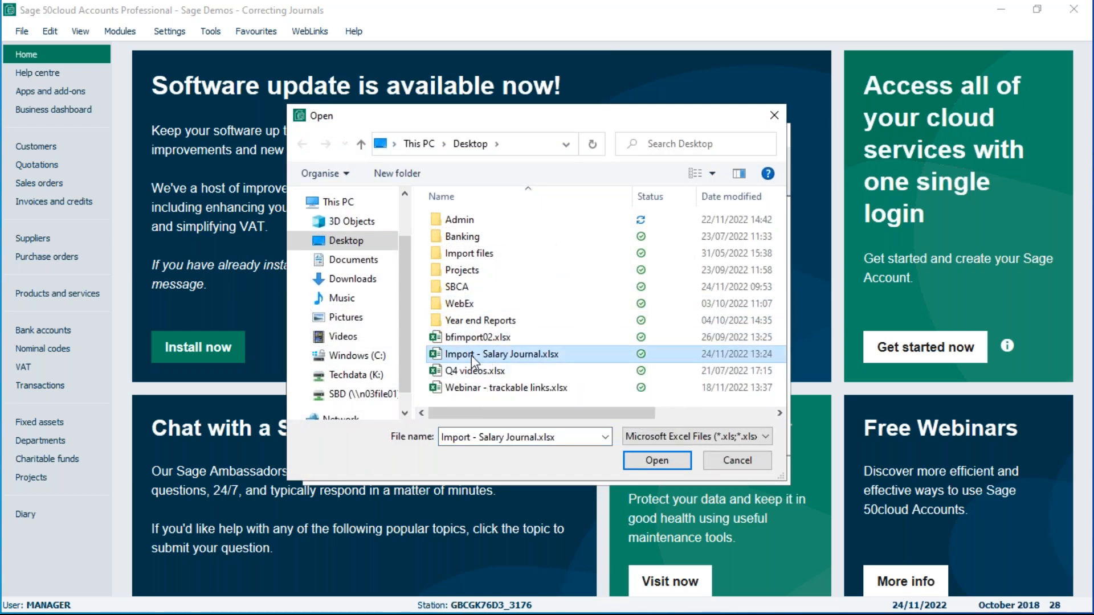
left_click(654, 462)
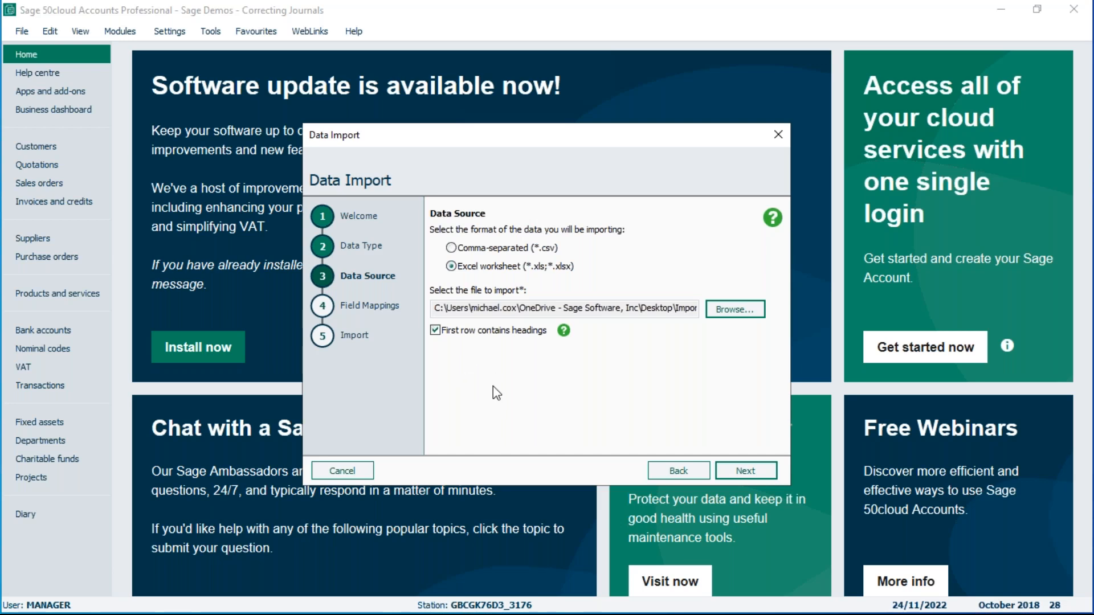
- Keep Type mapped to the Type field, import the salary journal worksheet as audit trail transactions, and close the import results
left_click(744, 470)
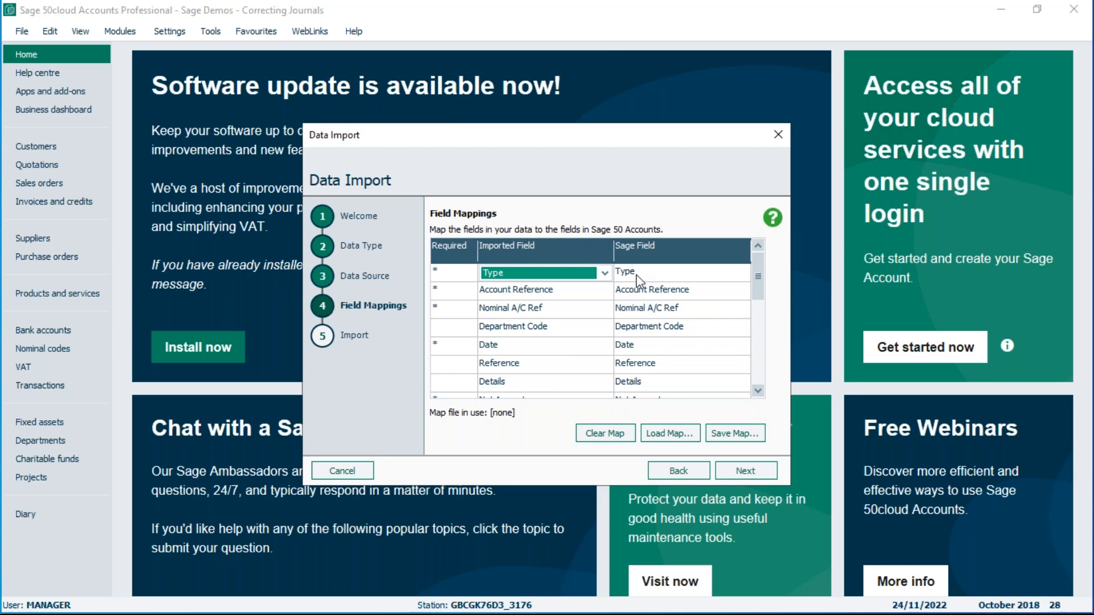
left_click(604, 273)
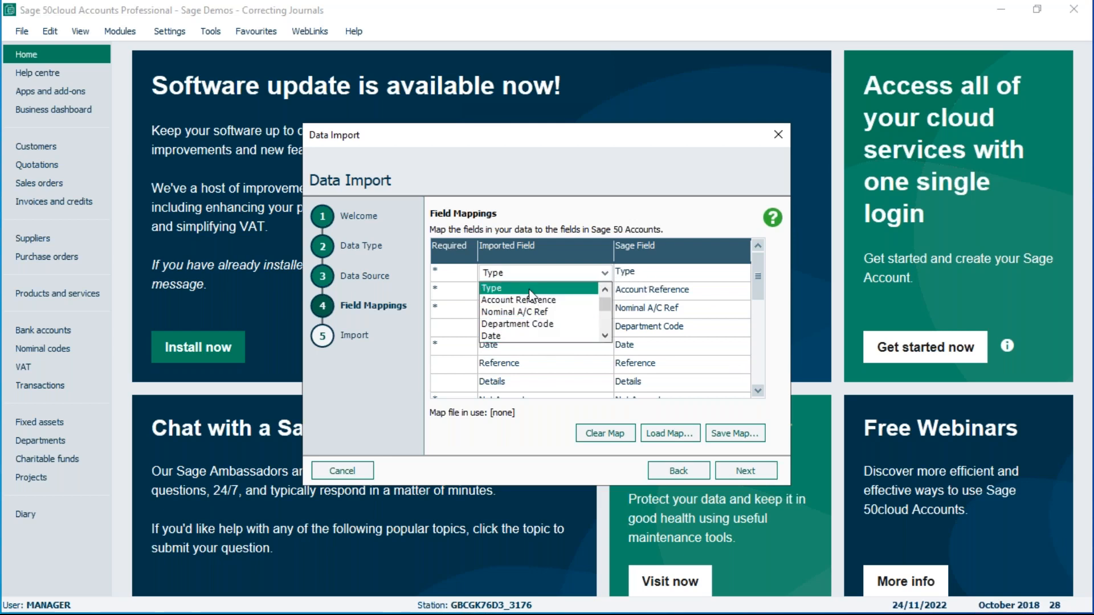
left_click(499, 291)
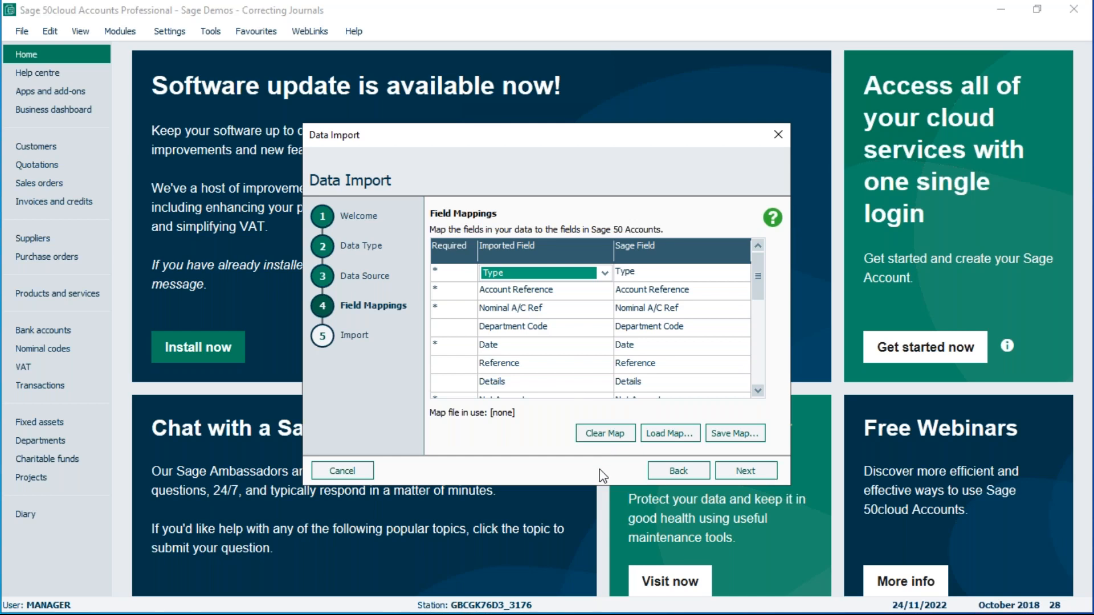
left_click(746, 471)
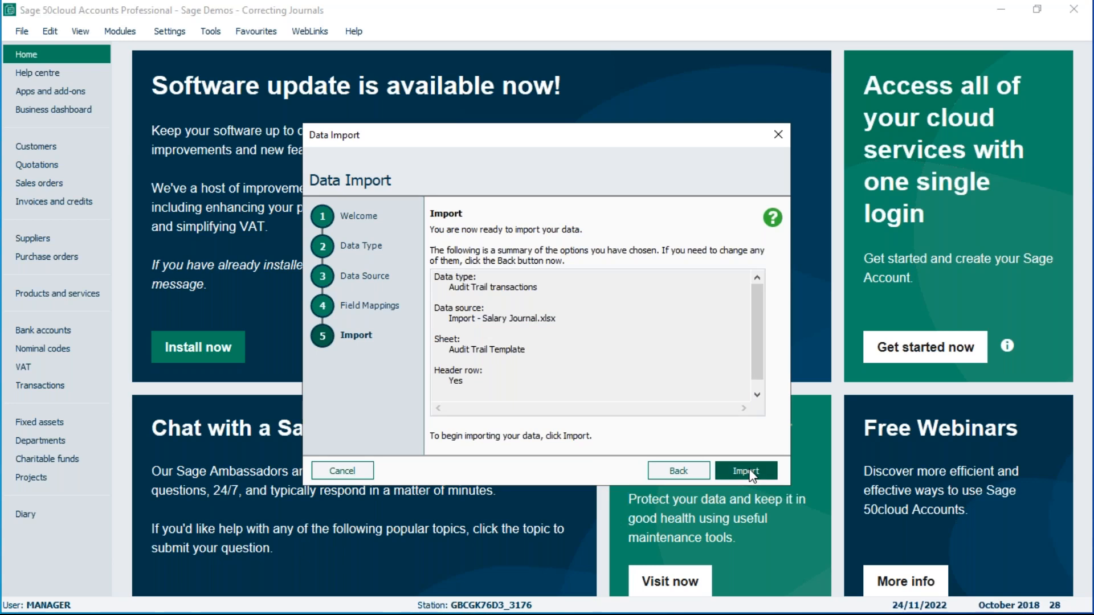
left_click(750, 473)
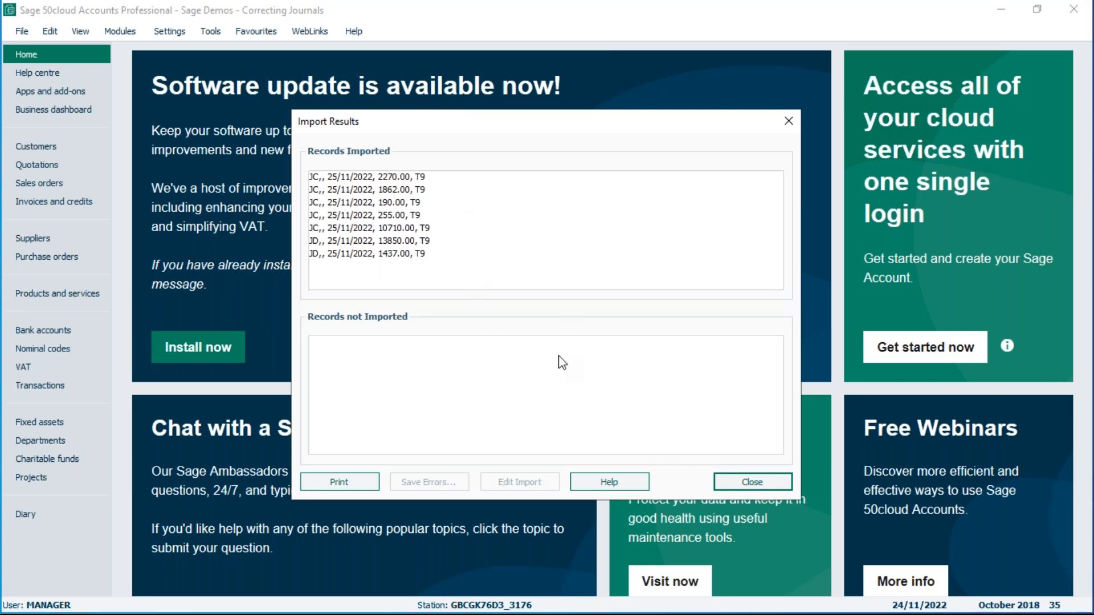
left_click(752, 482)
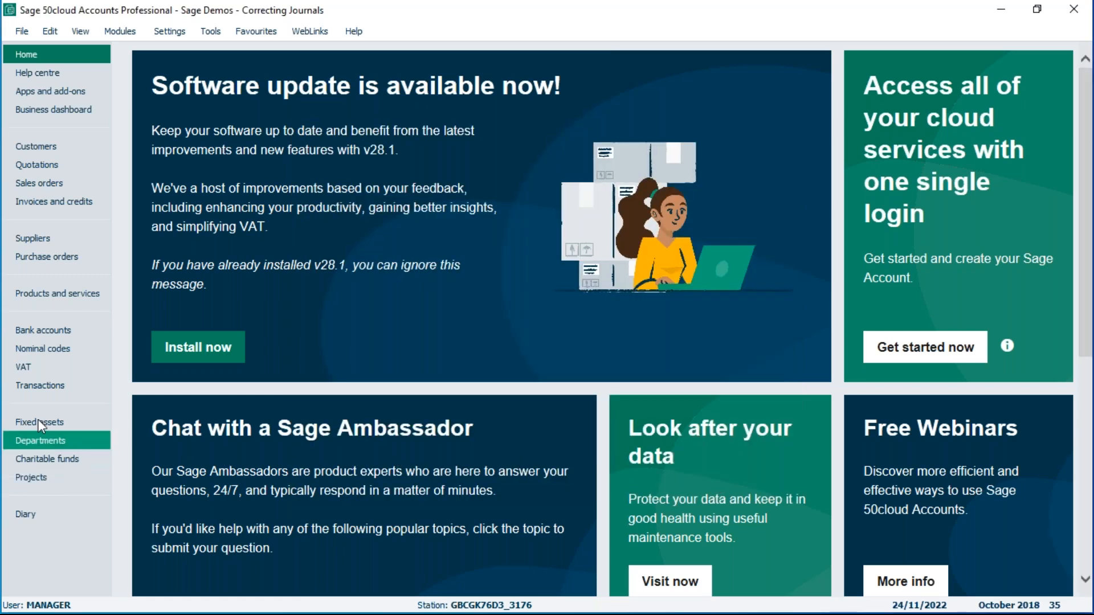
- Open the transactions list and select the imported Salaries - PAYE line, number 29
left_click(39, 383)
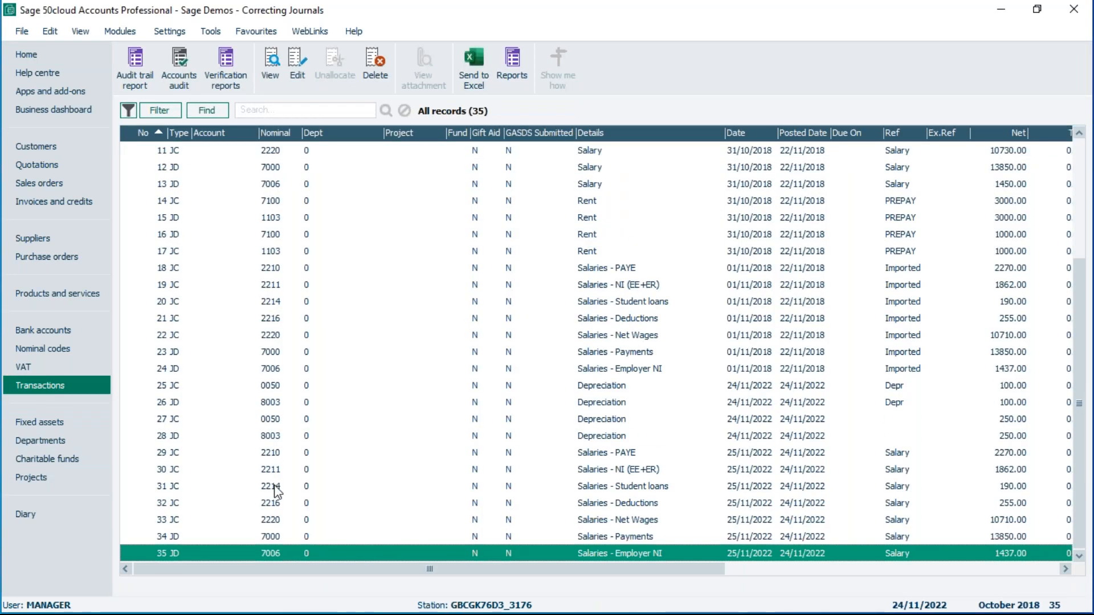
left_click(594, 456)
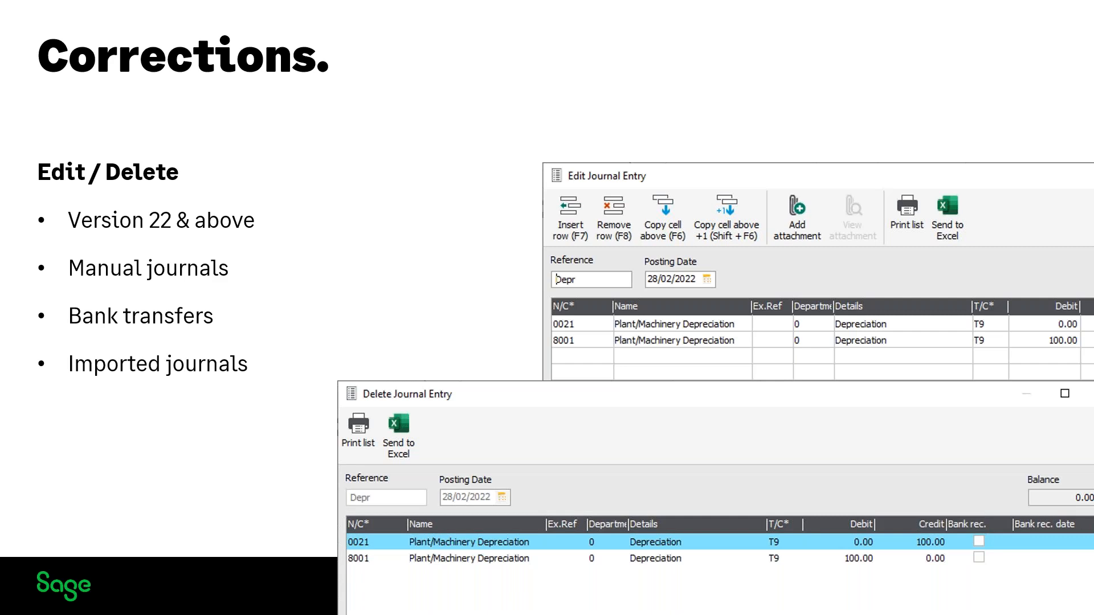
key("Right")
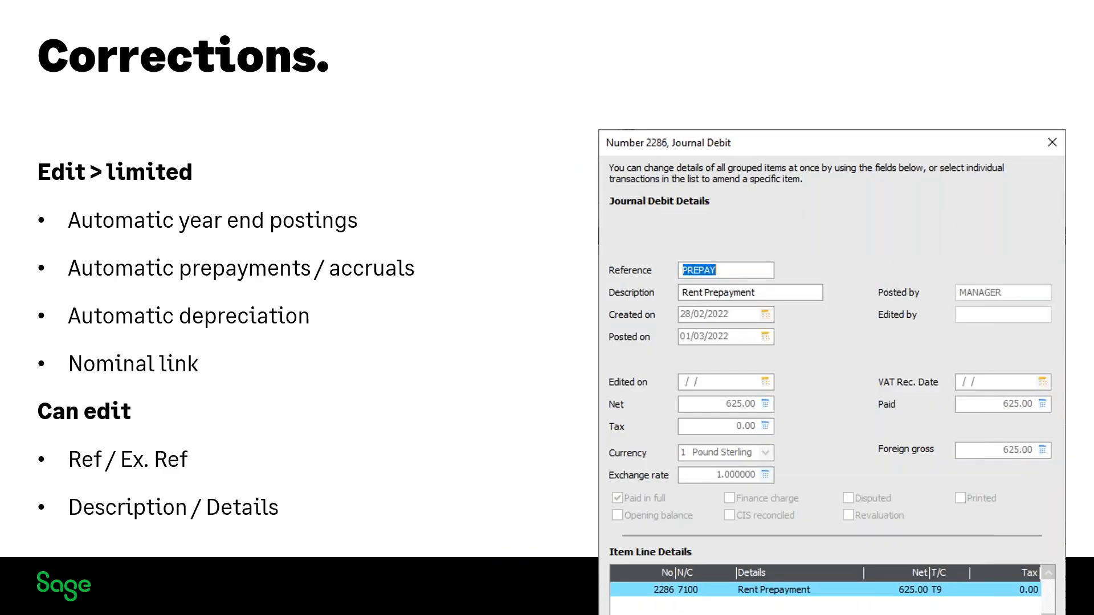
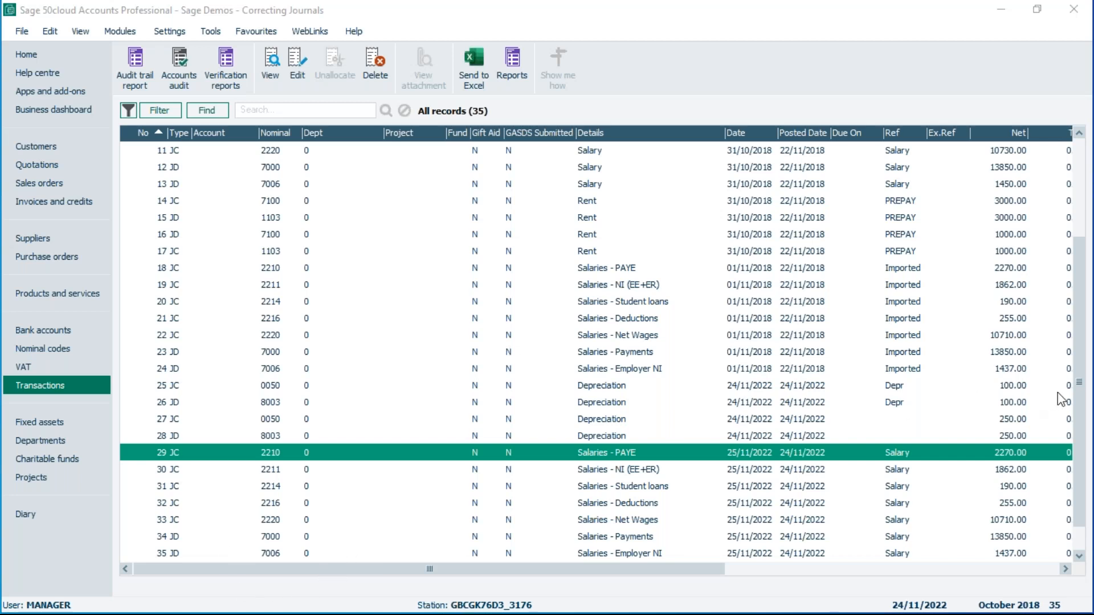
- Open the first depreciation journal, transaction 1, for editing and set its posting date to 30/11/2022
left_click_drag(1076, 404, 1082, 256)
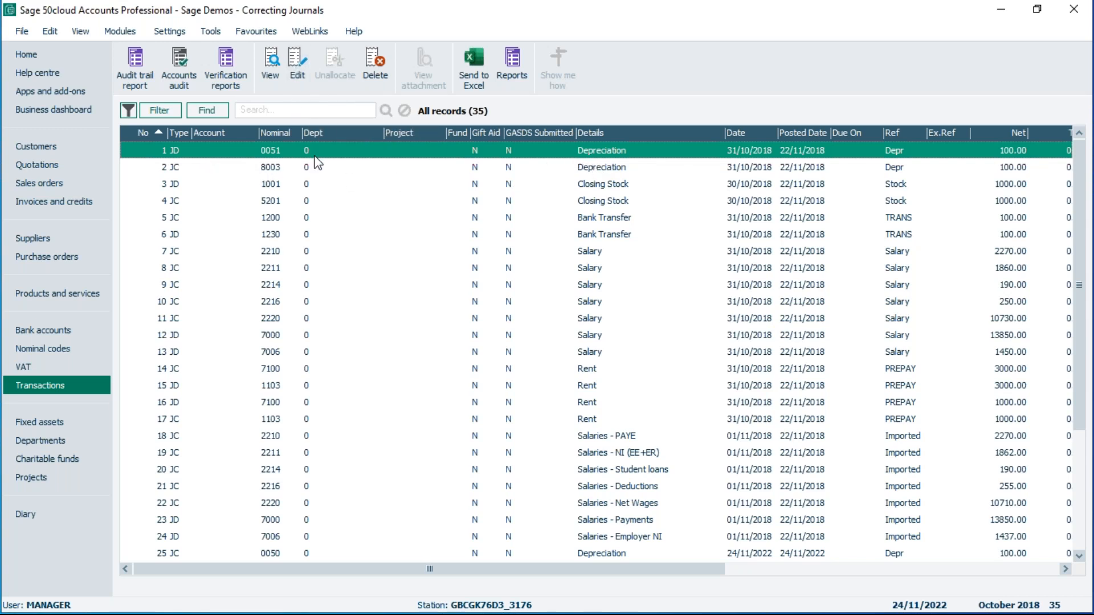
left_click(299, 63)
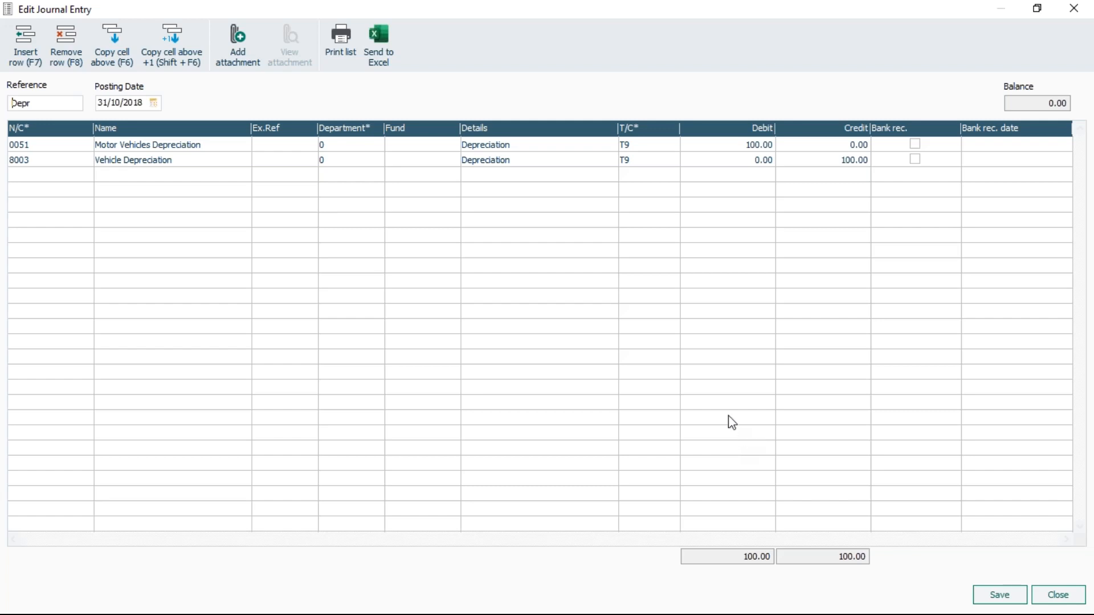
left_click(154, 103)
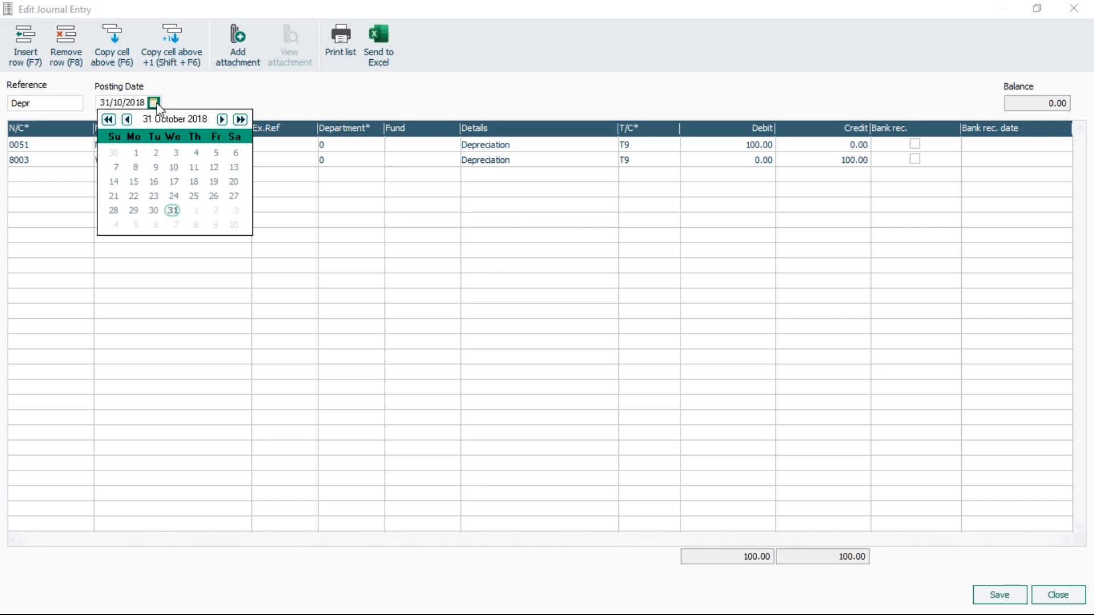
double_click(222, 119)
double_click(240, 119)
left_click(240, 119)
left_click(240, 119)
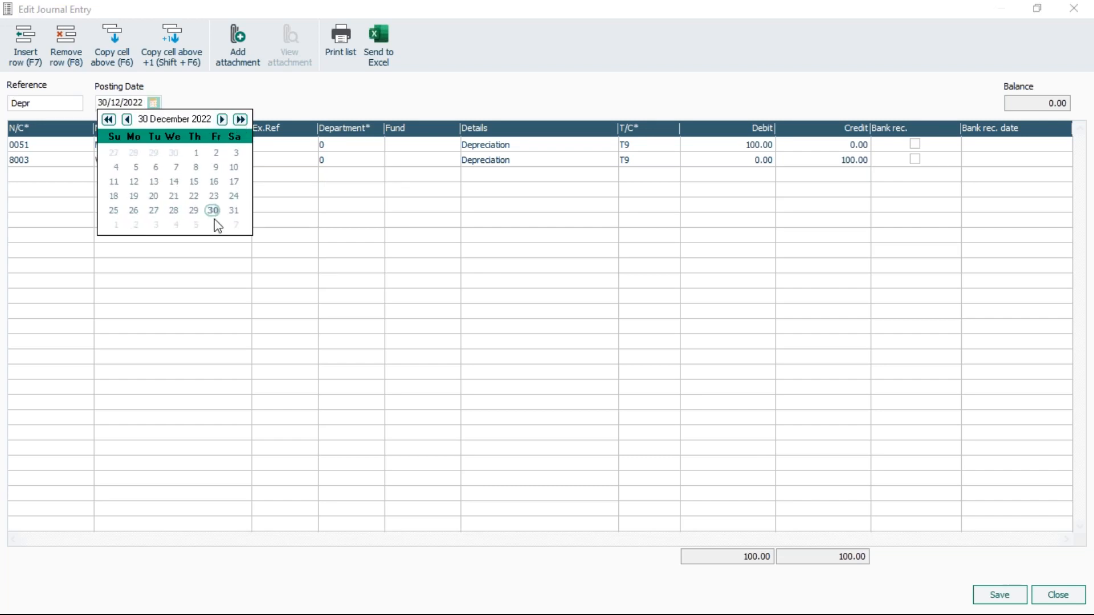
left_click(127, 119)
left_click(173, 210)
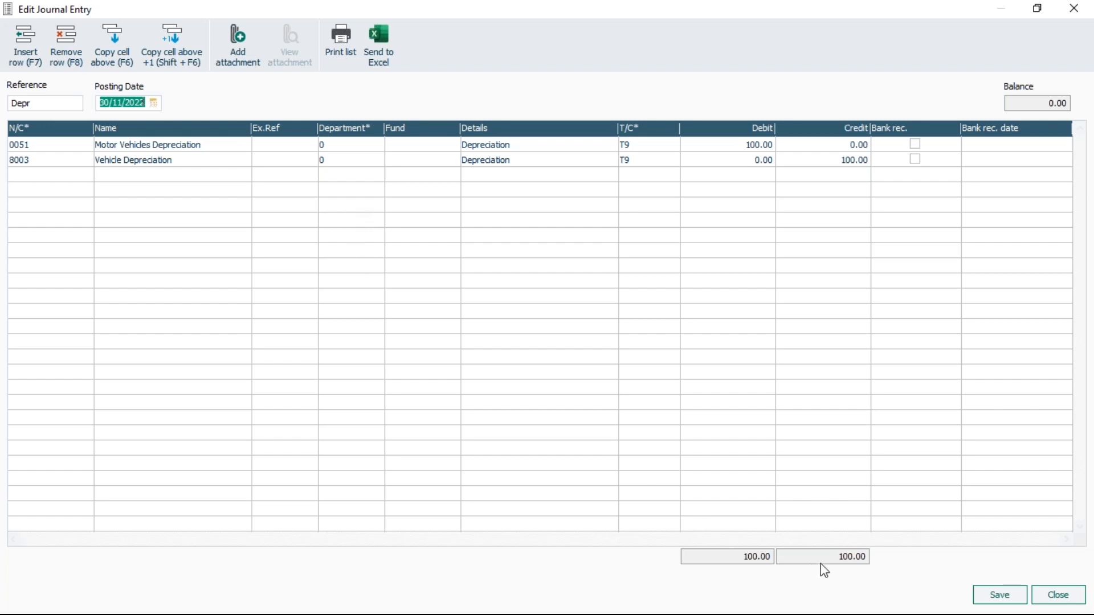
- Save the edited depreciation journal, accepting a date outside the current financial year
left_click(998, 597)
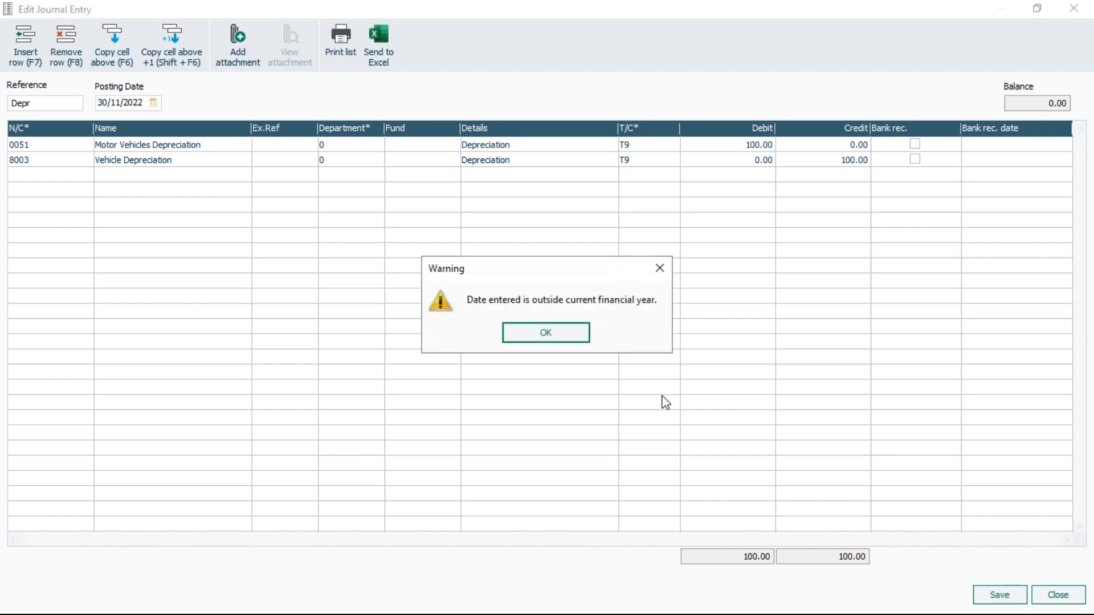
left_click(584, 340)
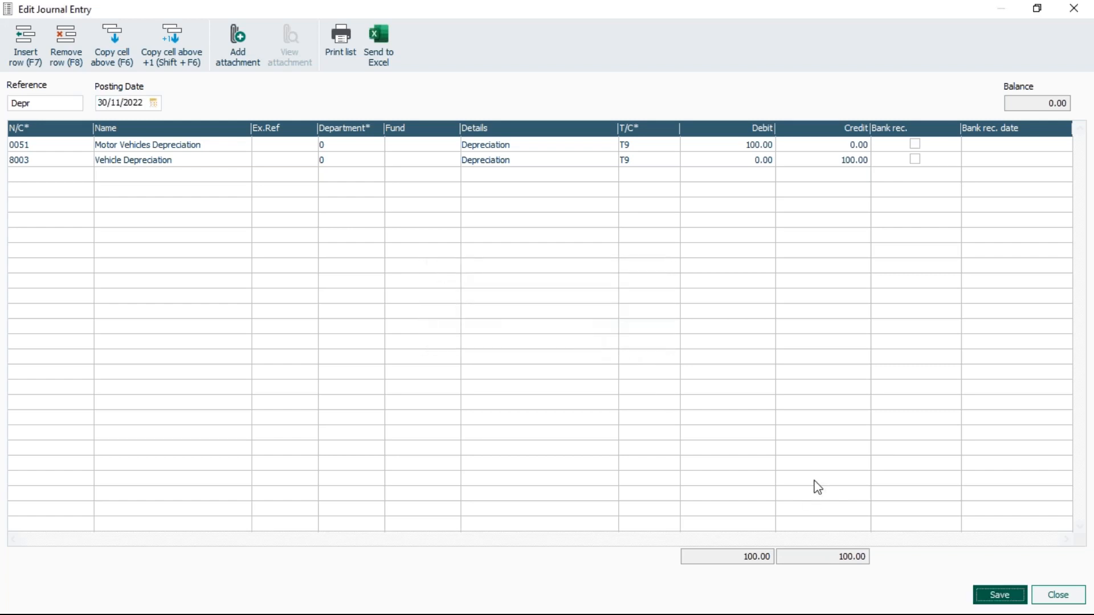
left_click(998, 595)
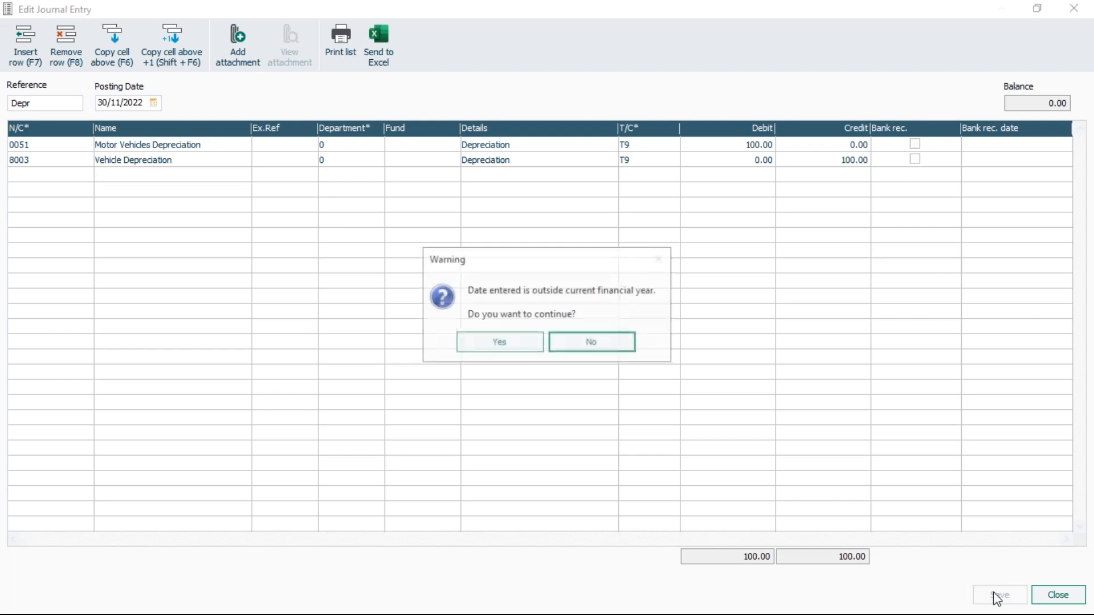
left_click(498, 344)
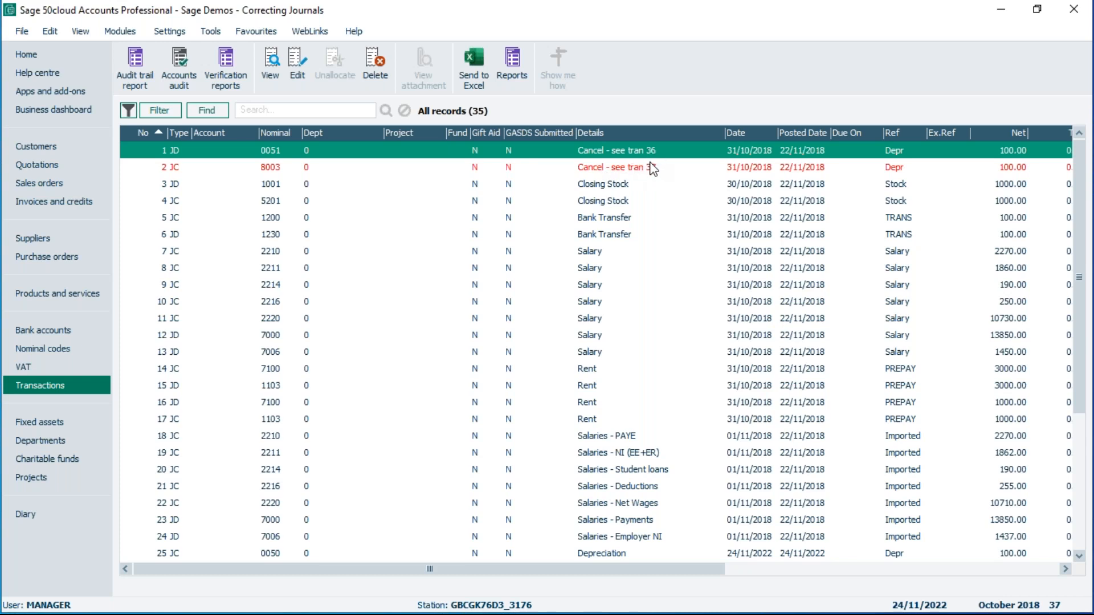
- Examine the reposted depreciation lines at the end of the transactions list and return to the first entry
left_click_drag(1083, 264, 1082, 397)
left_click(541, 553)
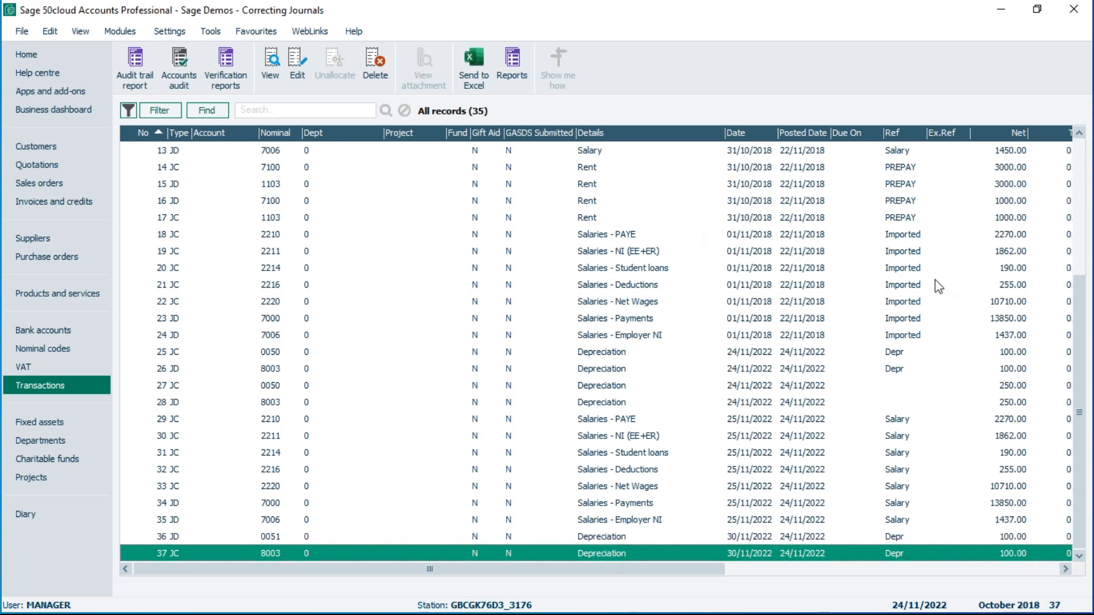
left_click_drag(1078, 388, 1073, 276)
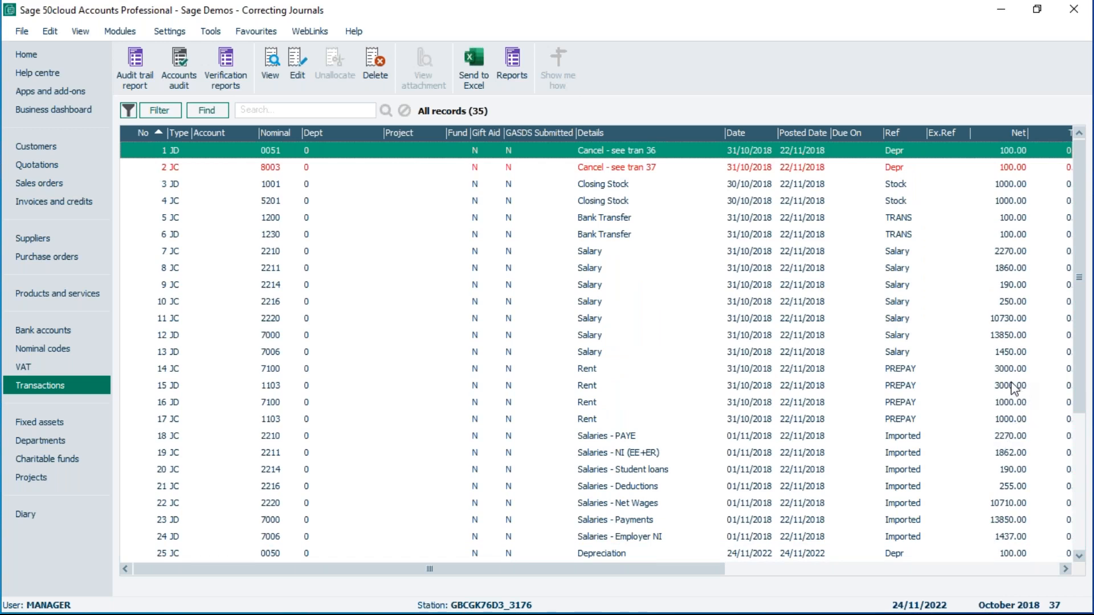
- Examine the edit and deletion details of the Rent prepayment journal credit, transaction 14, and close them without changes
left_click(580, 368)
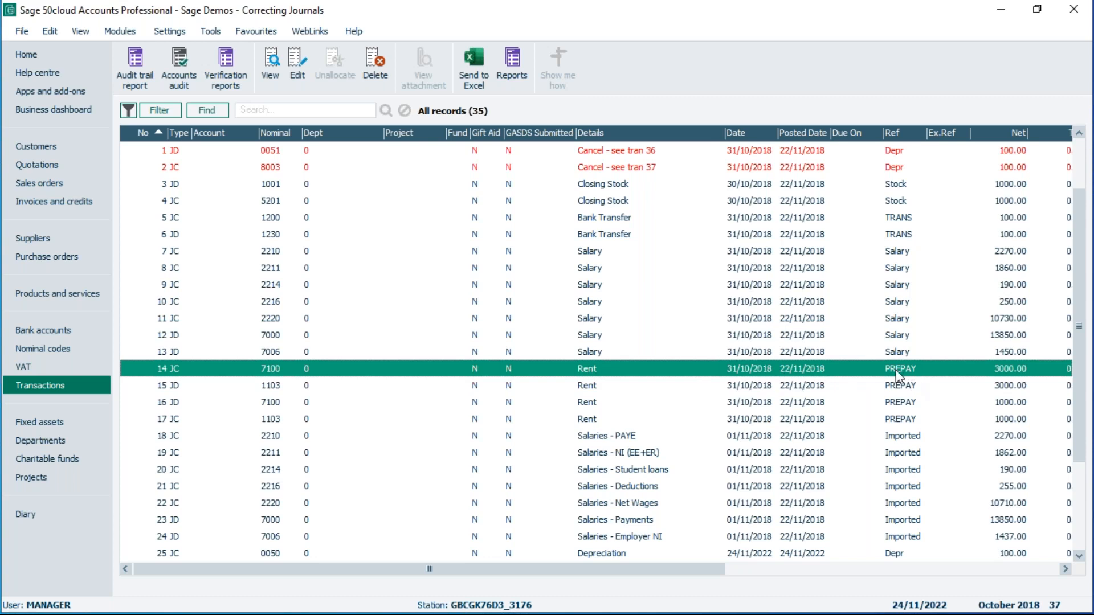
left_click(298, 57)
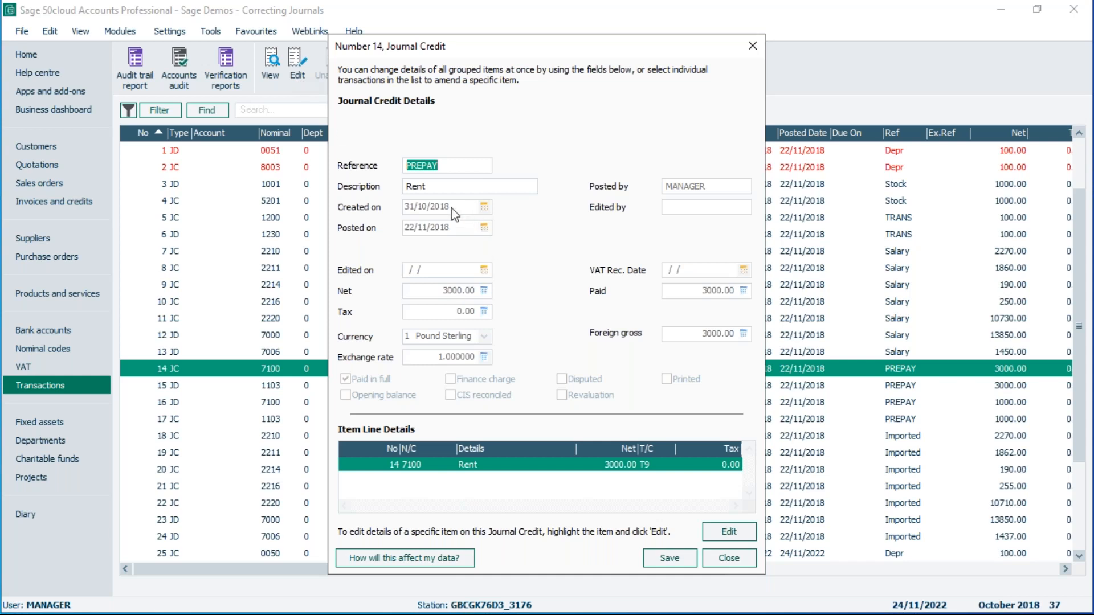
left_click(729, 531)
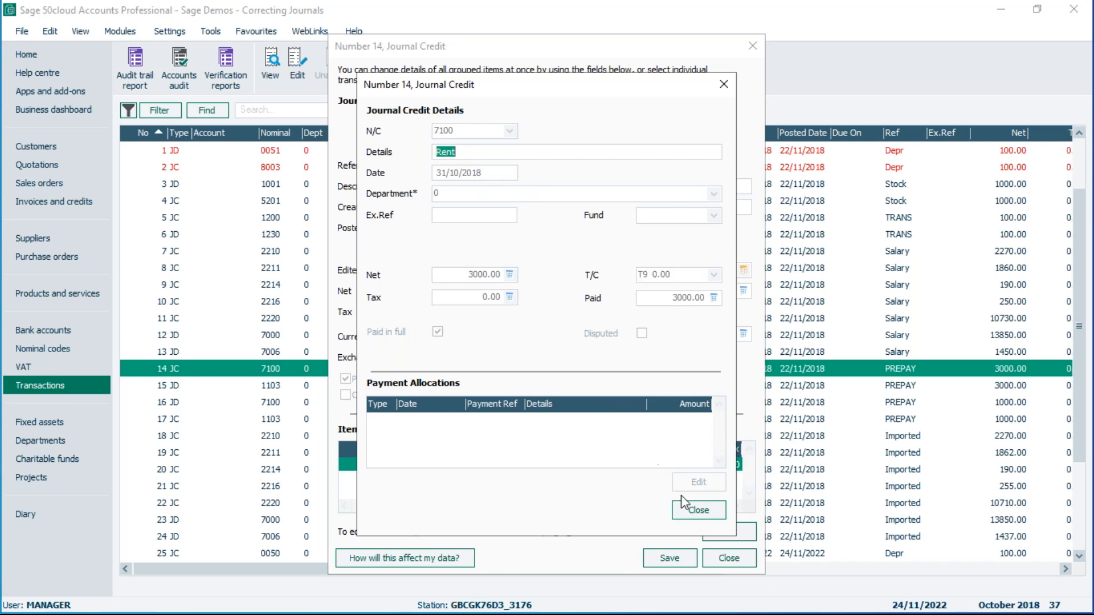
left_click(696, 510)
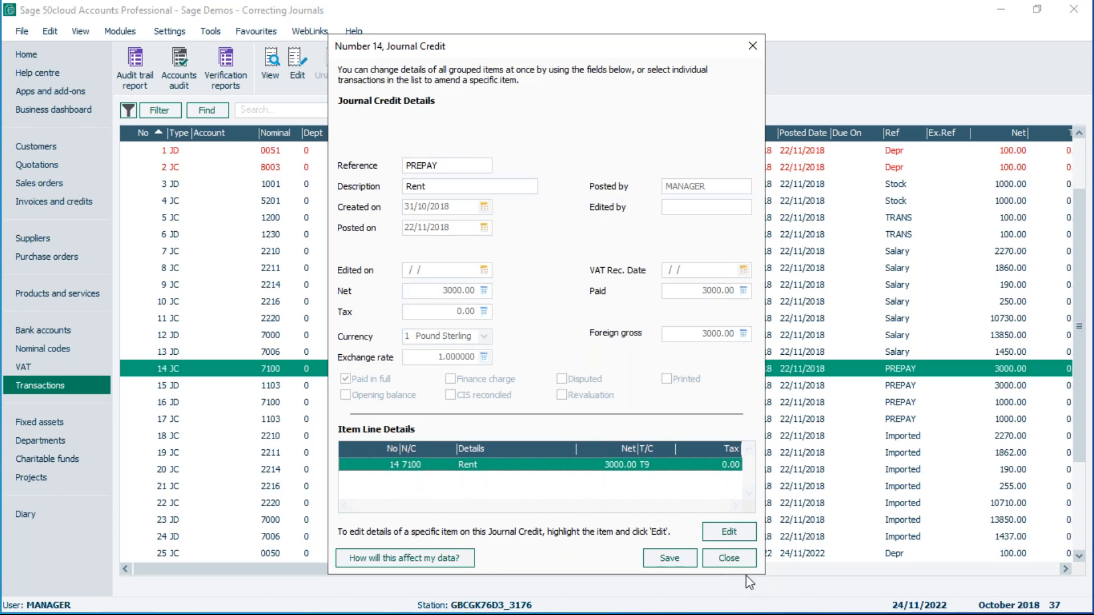
left_click(742, 557)
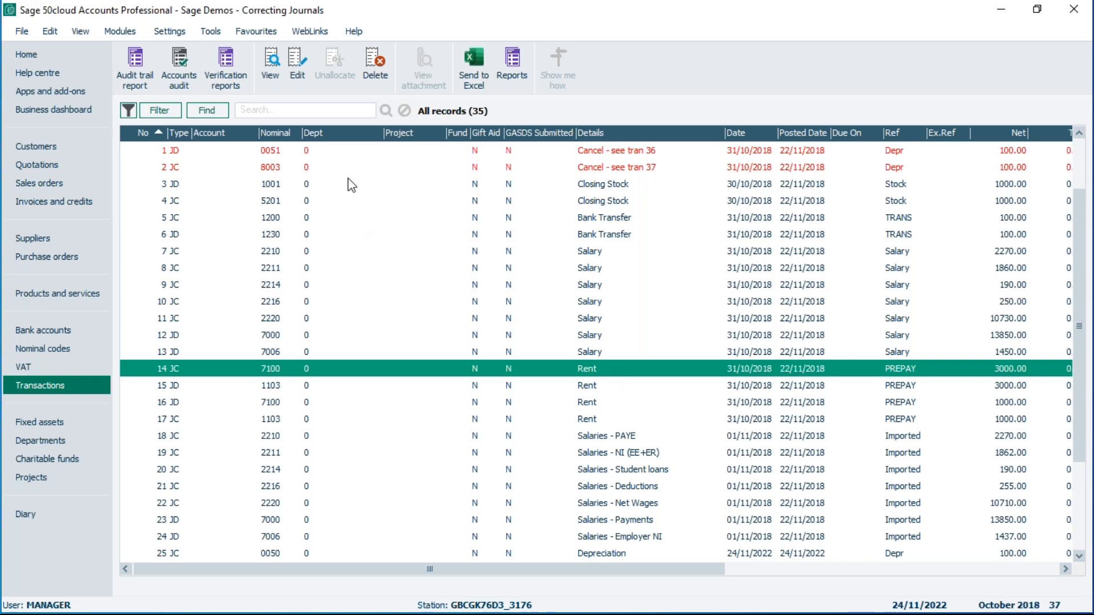
left_click(371, 61)
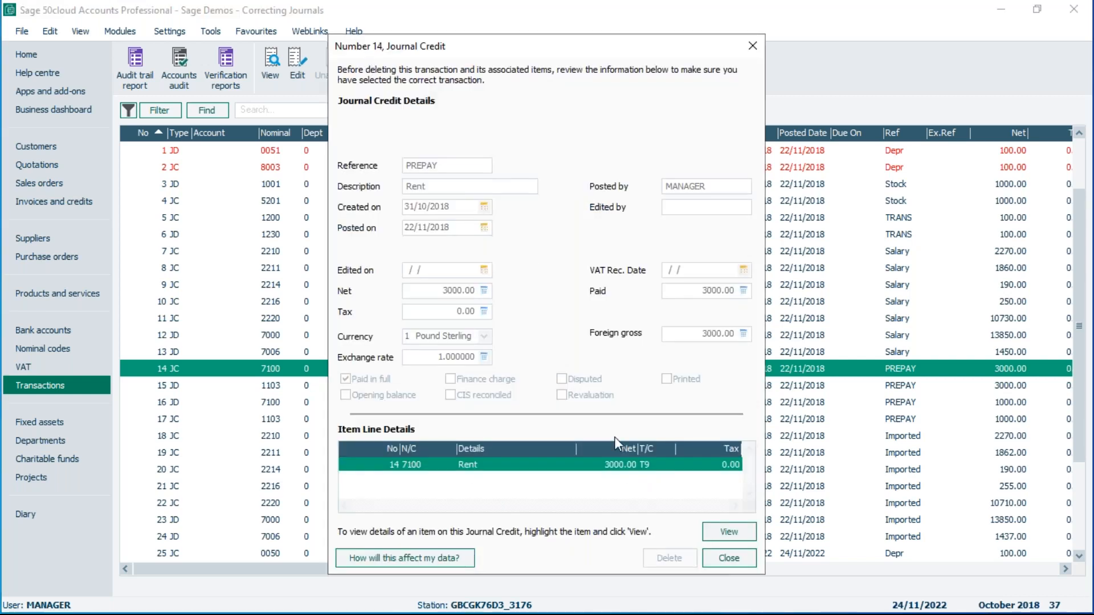
left_click(728, 556)
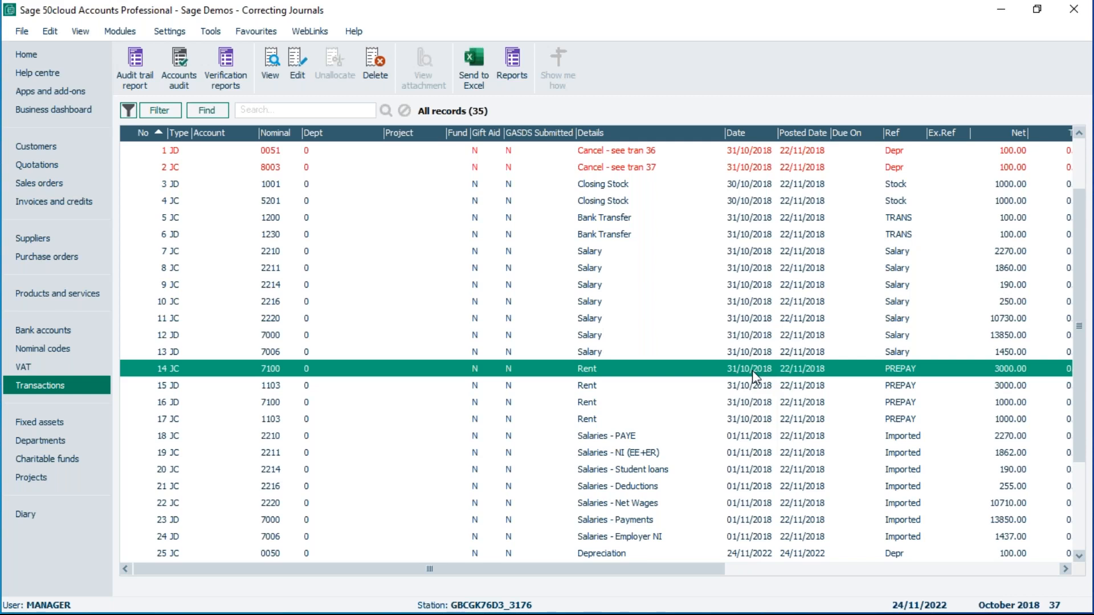
- Start a journal reversal from the nominal codes, skipping the report and backup, for transactions dated 31/10/2018
left_click(37, 354)
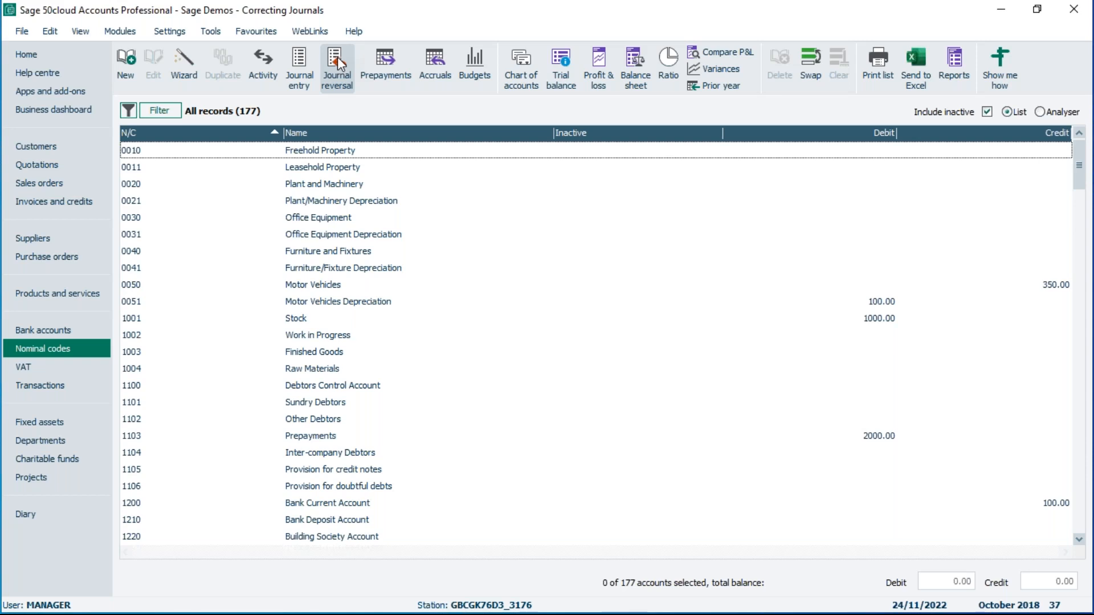
left_click(337, 57)
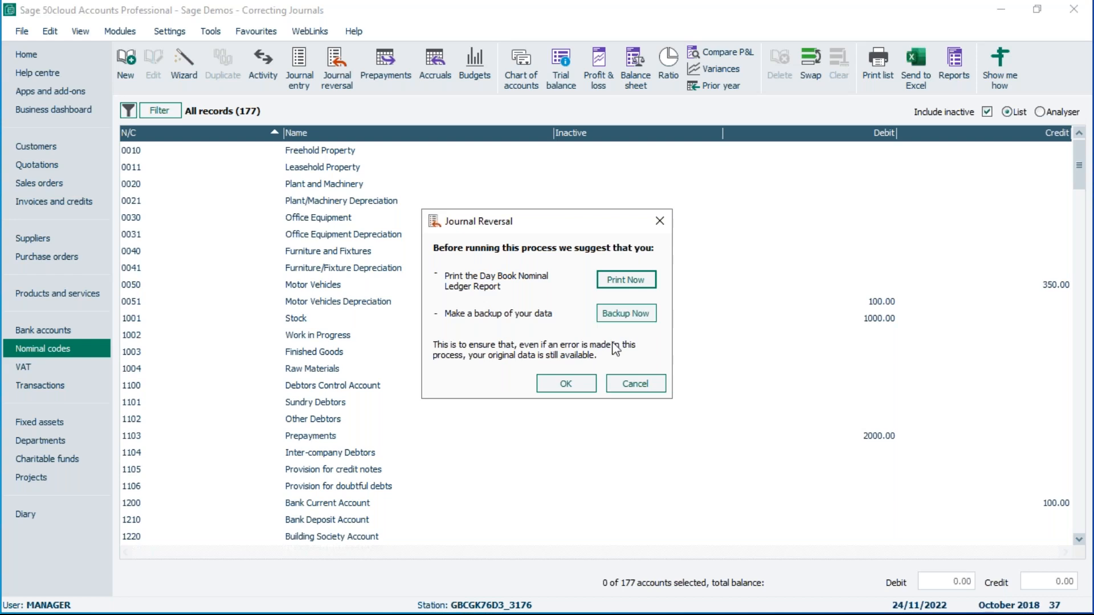
left_click(564, 387)
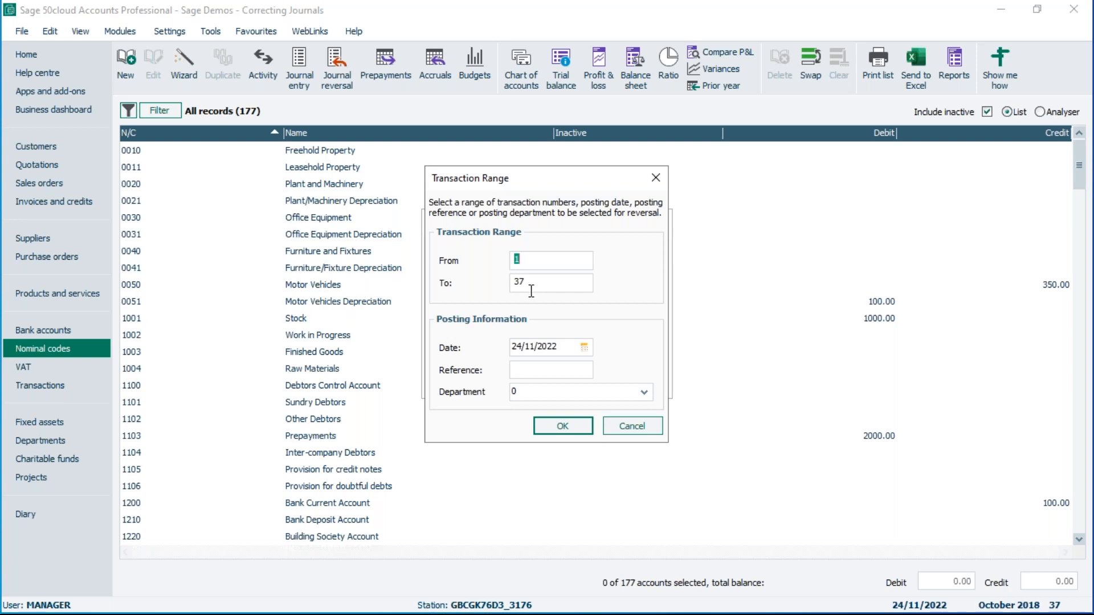
left_click_drag(572, 346, 501, 353)
type("31/10/2018")
left_click(563, 427)
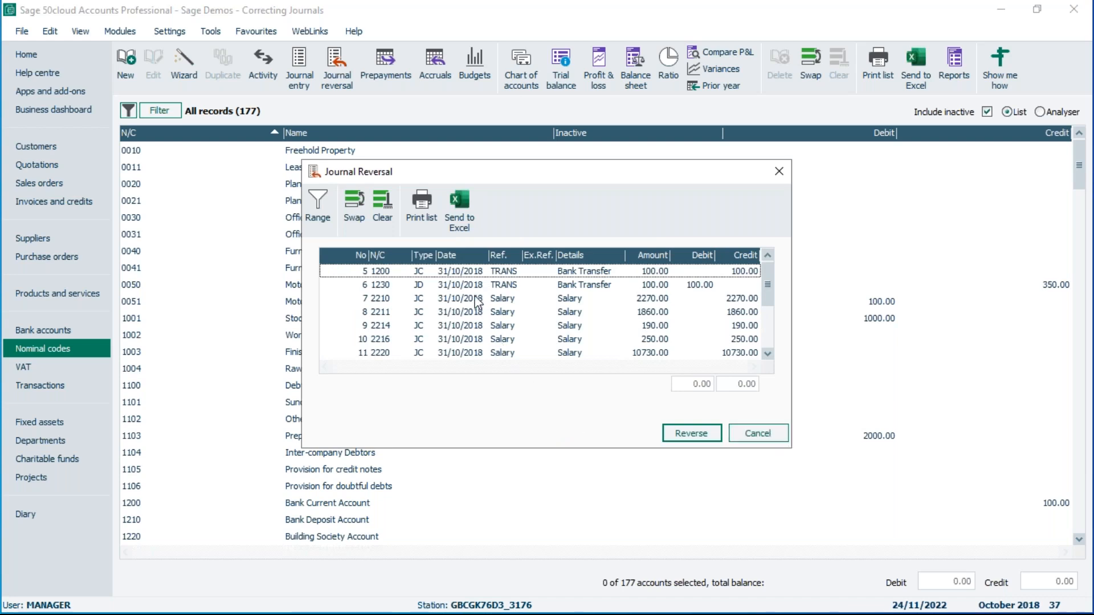
- Select the four PREPAY Rent lines, transactions 14 to 17, reverse them and save the reversal
left_click_drag(769, 293, 769, 302)
left_click(768, 354)
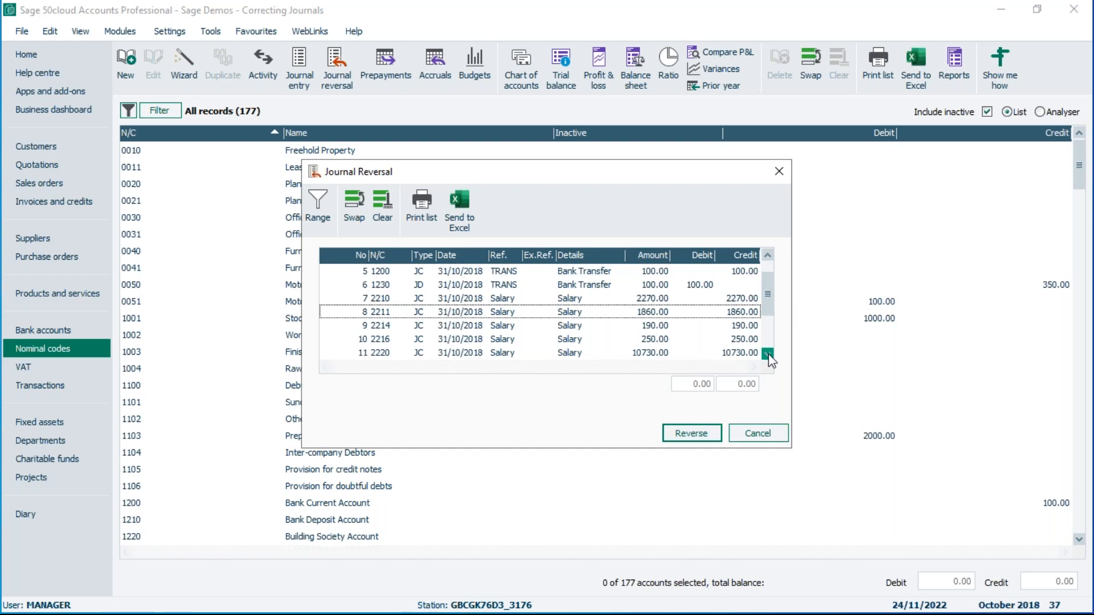
left_click(767, 353)
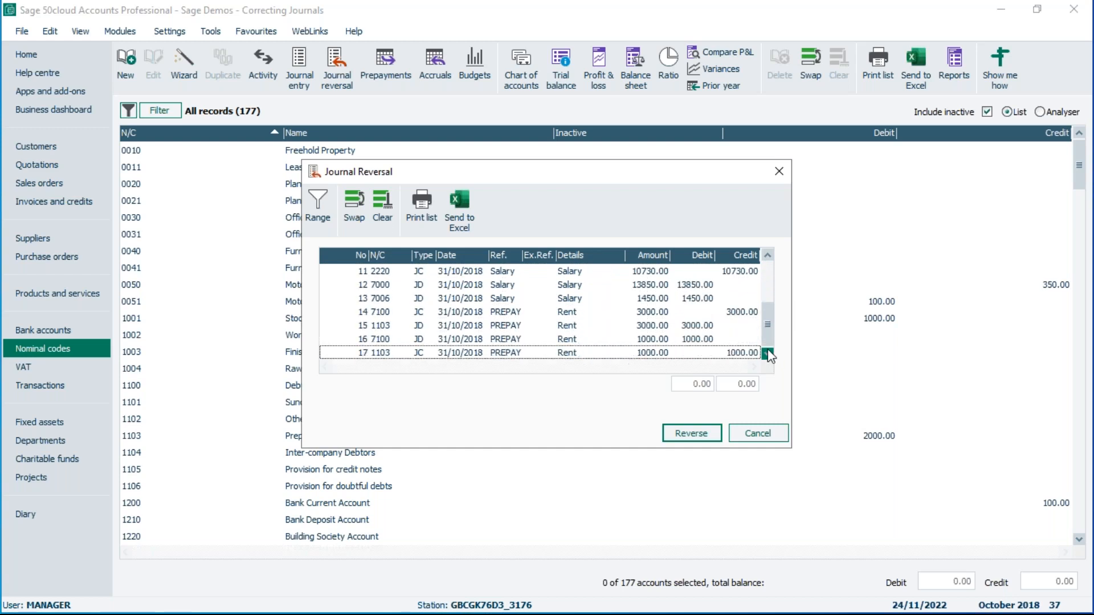
left_click_drag(507, 313, 507, 360)
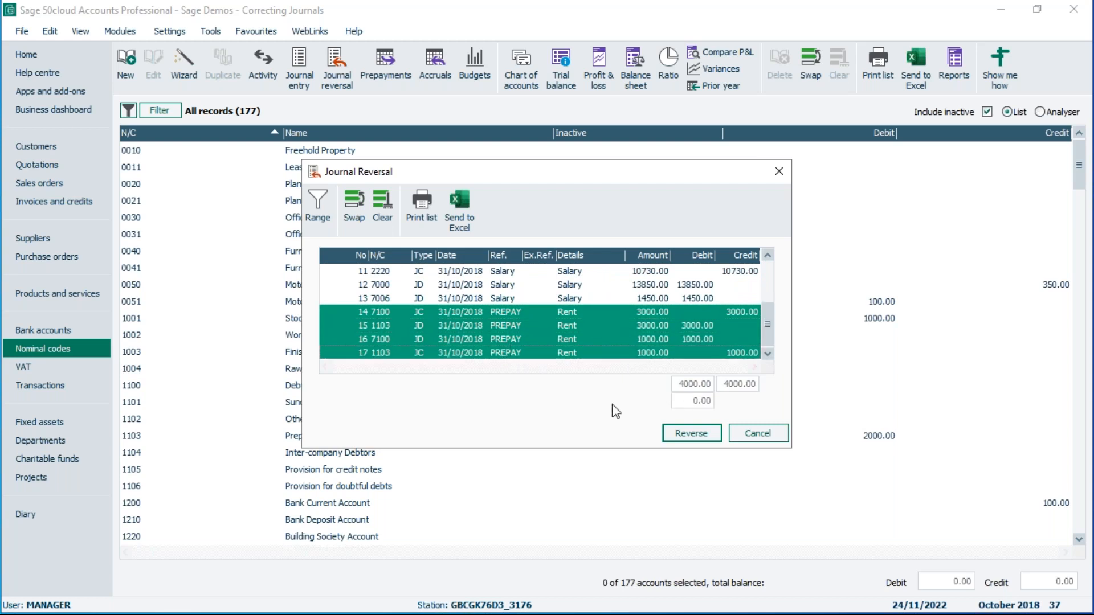
left_click(691, 434)
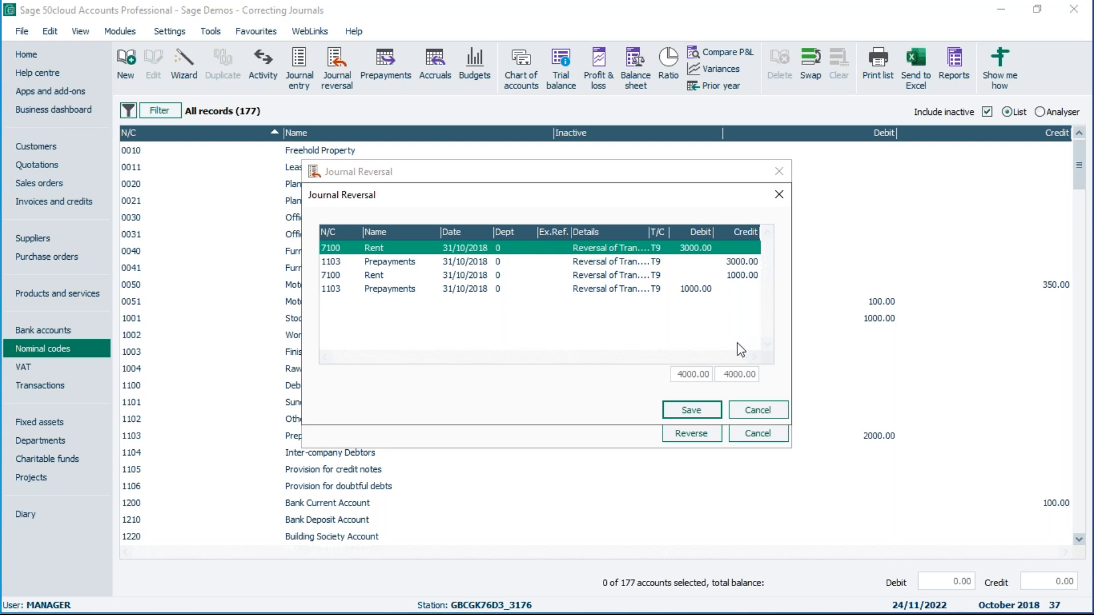
left_click(690, 409)
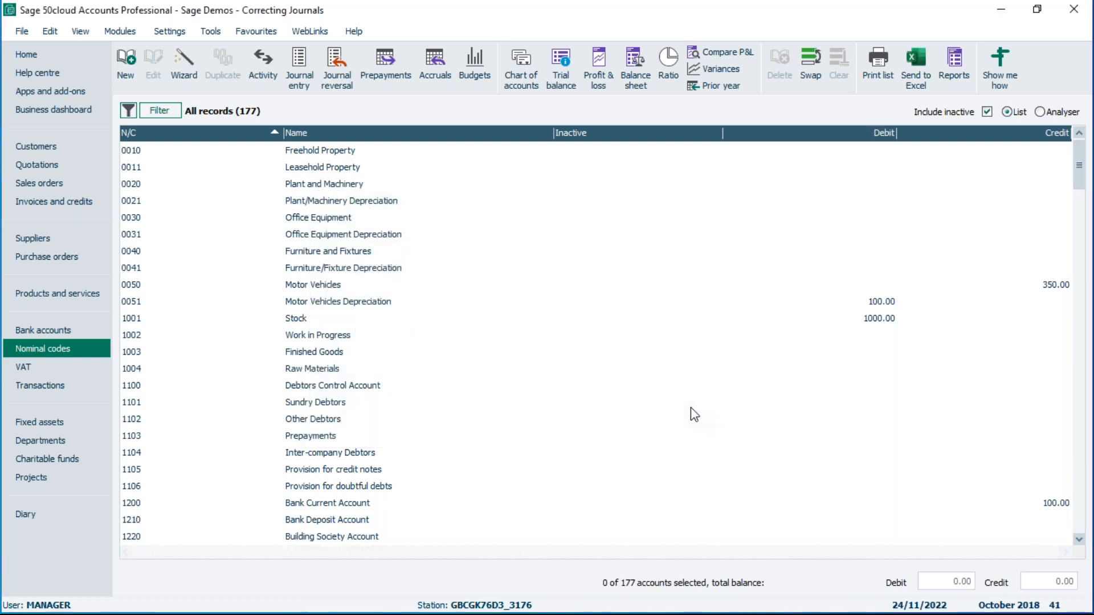